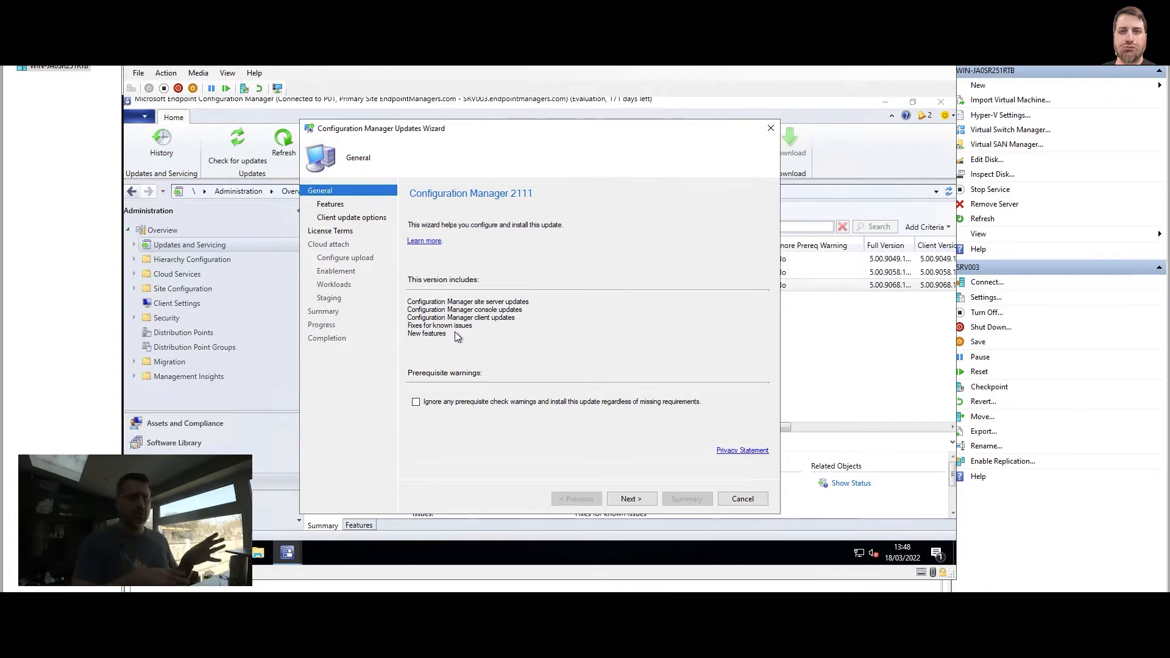
# Set the Configuration Manager 2111 update to ignore prerequisite check warnings and continue to the feature selection
pyautogui.click(430, 406)
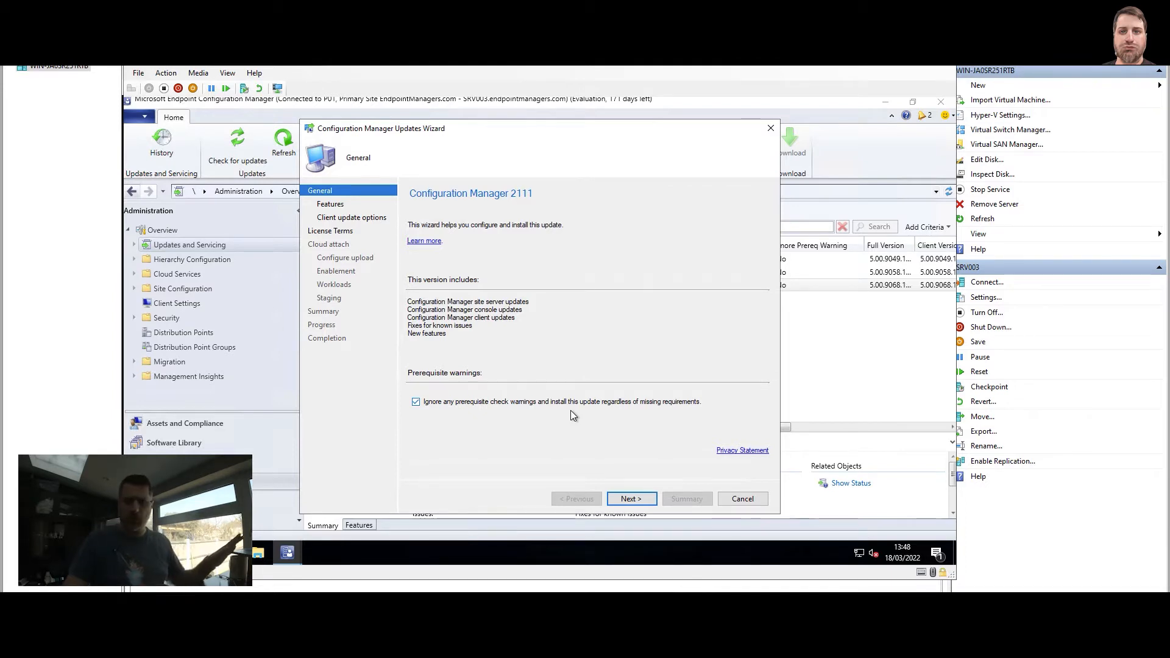
pyautogui.click(639, 499)
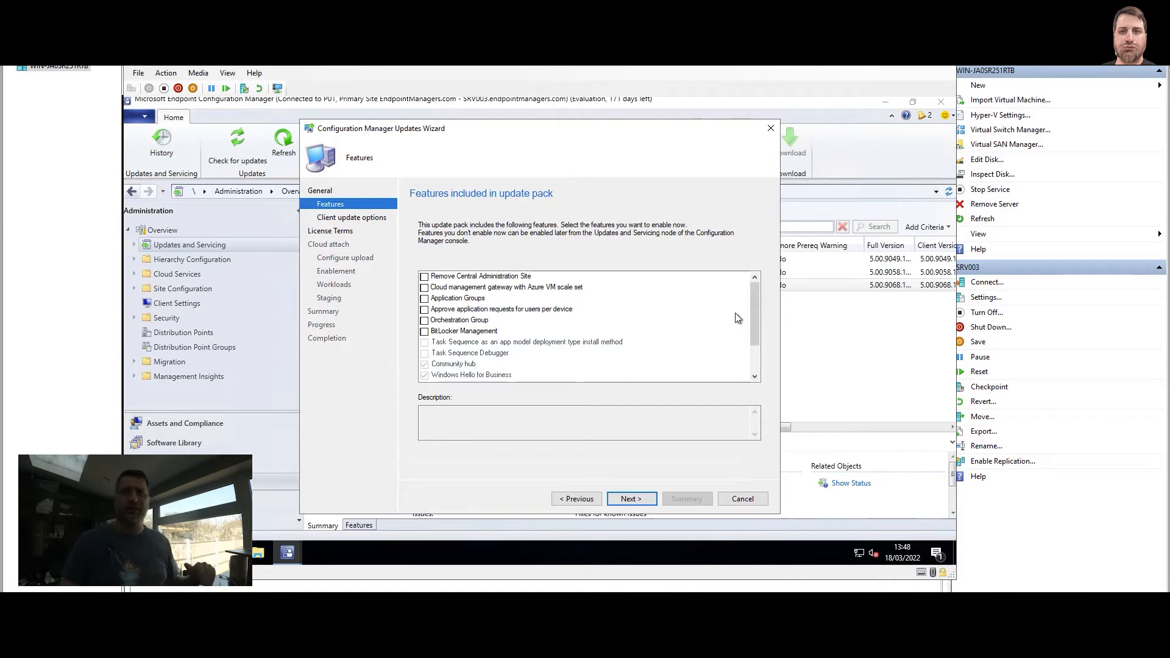
# Examine the full list of features included in the update pack and the descriptions of the preset ones
pyautogui.moveTo(756, 309); pyautogui.dragTo(755, 335)
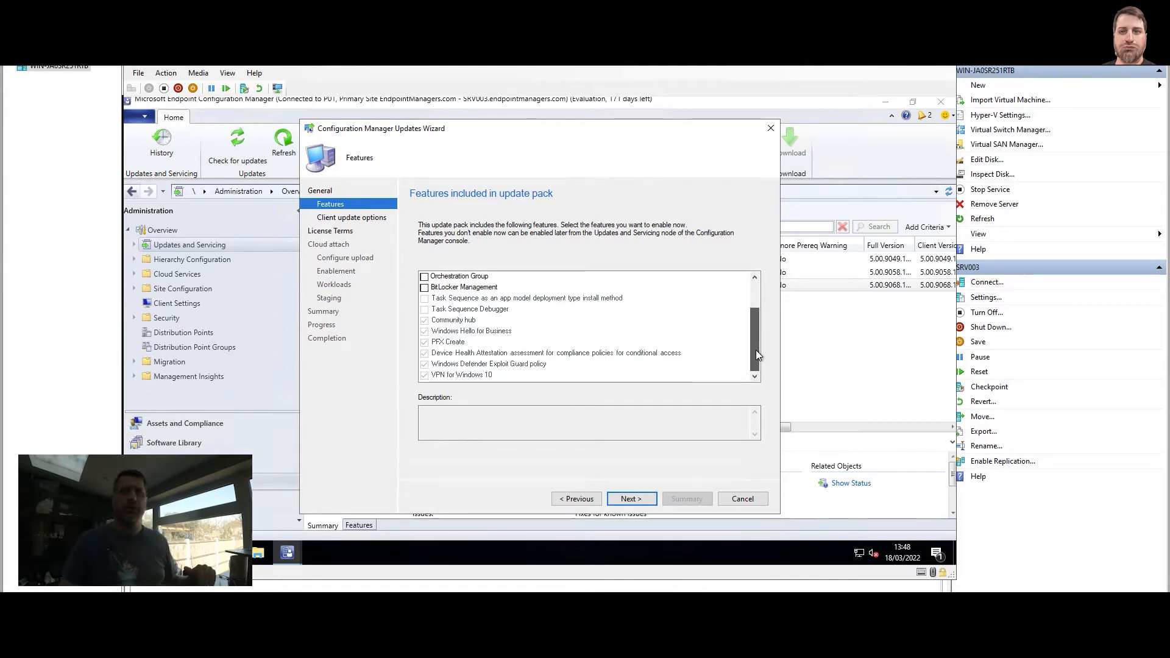
pyautogui.click(427, 298)
pyautogui.press('Down')
pyautogui.press('Down')
pyautogui.press('Down')
pyautogui.press('Down')
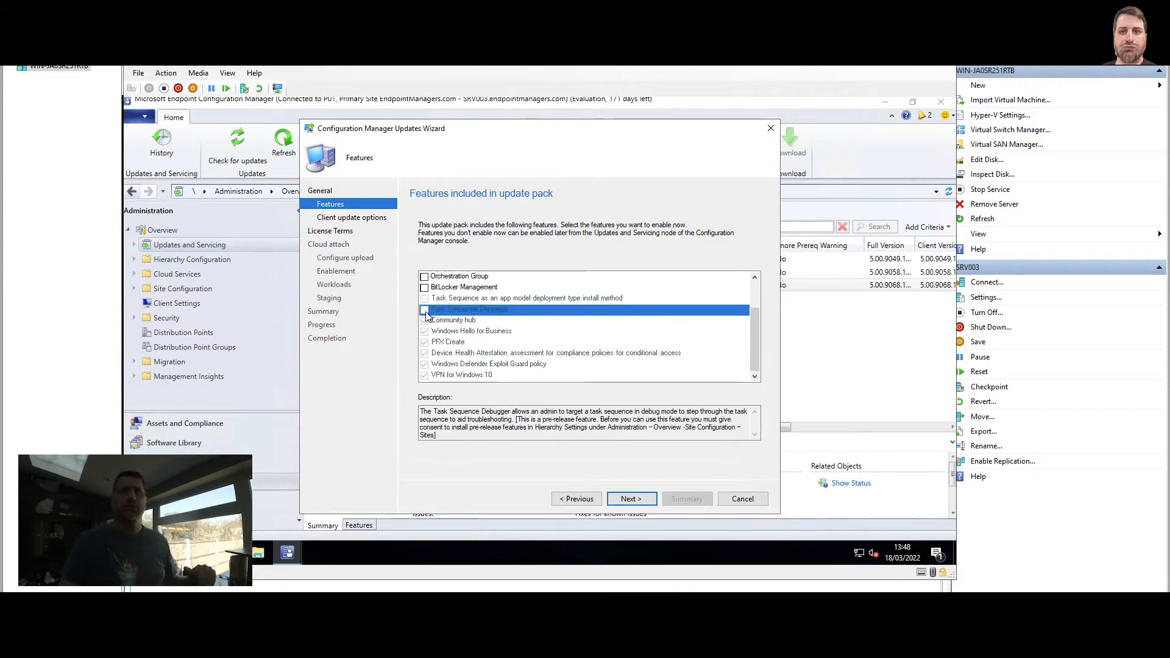
pyautogui.press('Down')
pyautogui.press('Down')
pyautogui.press('Down')
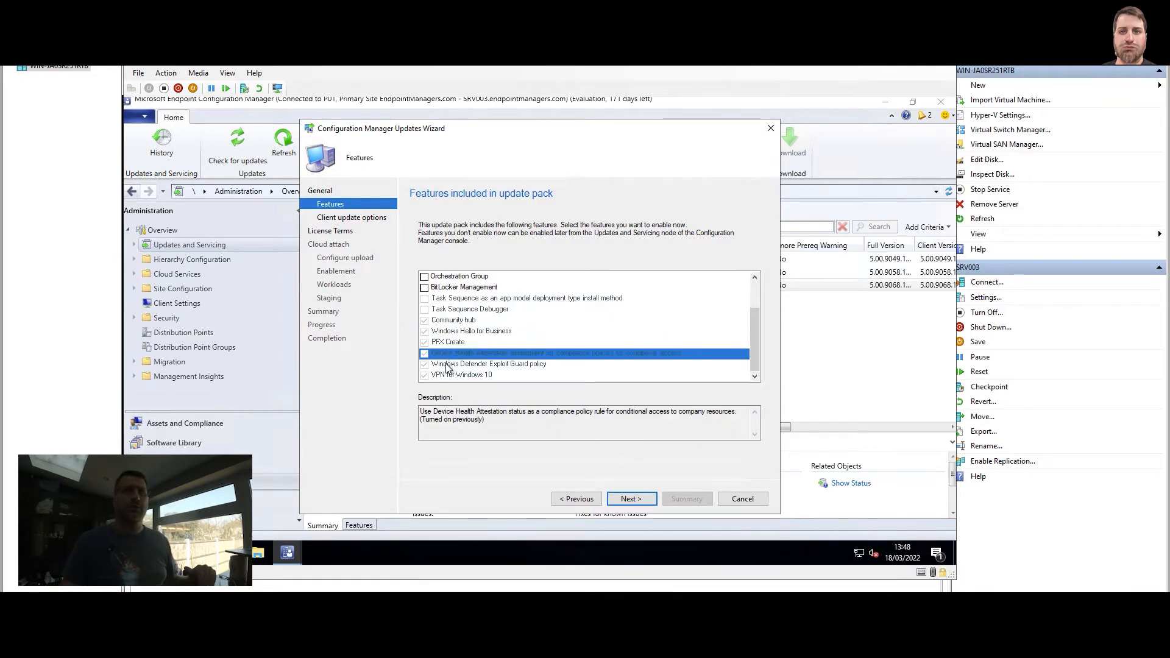
pyautogui.scroll(2, 459, 349)
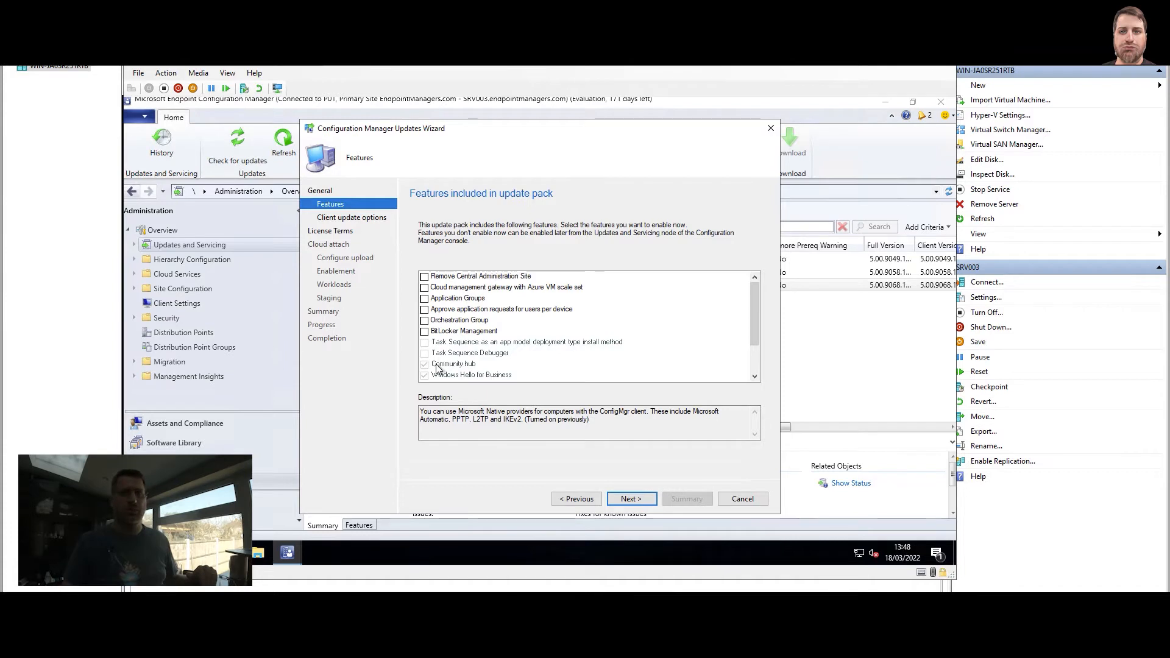
pyautogui.click(436, 364)
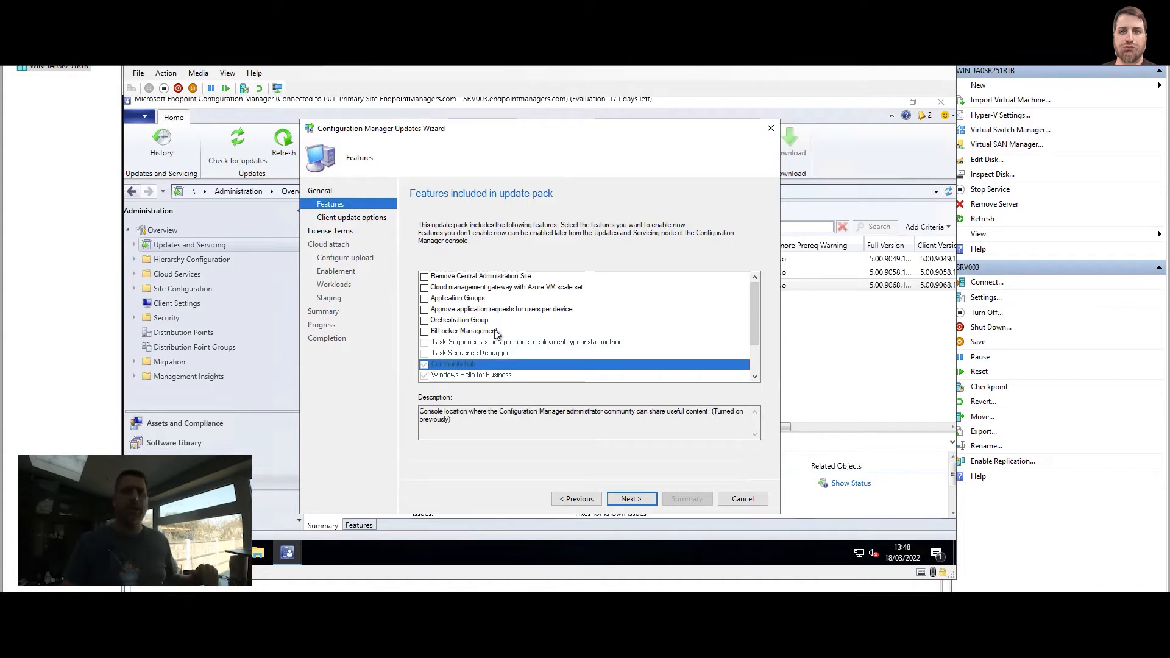
pyautogui.scroll(-2, 495, 334)
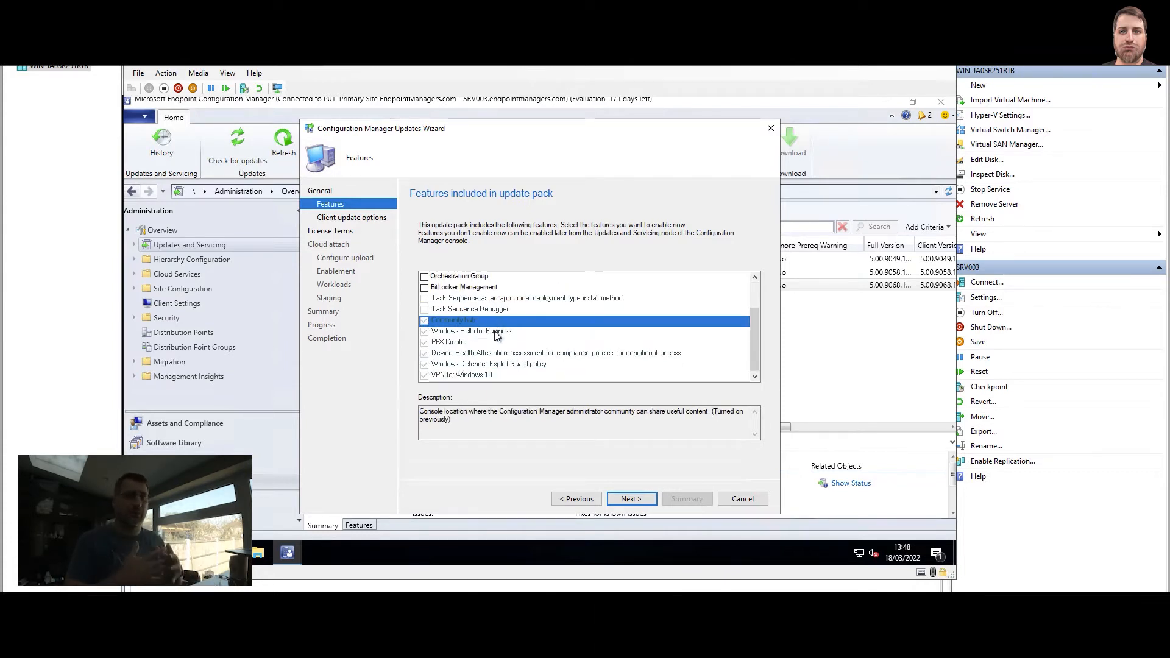
pyautogui.scroll(2, 496, 336)
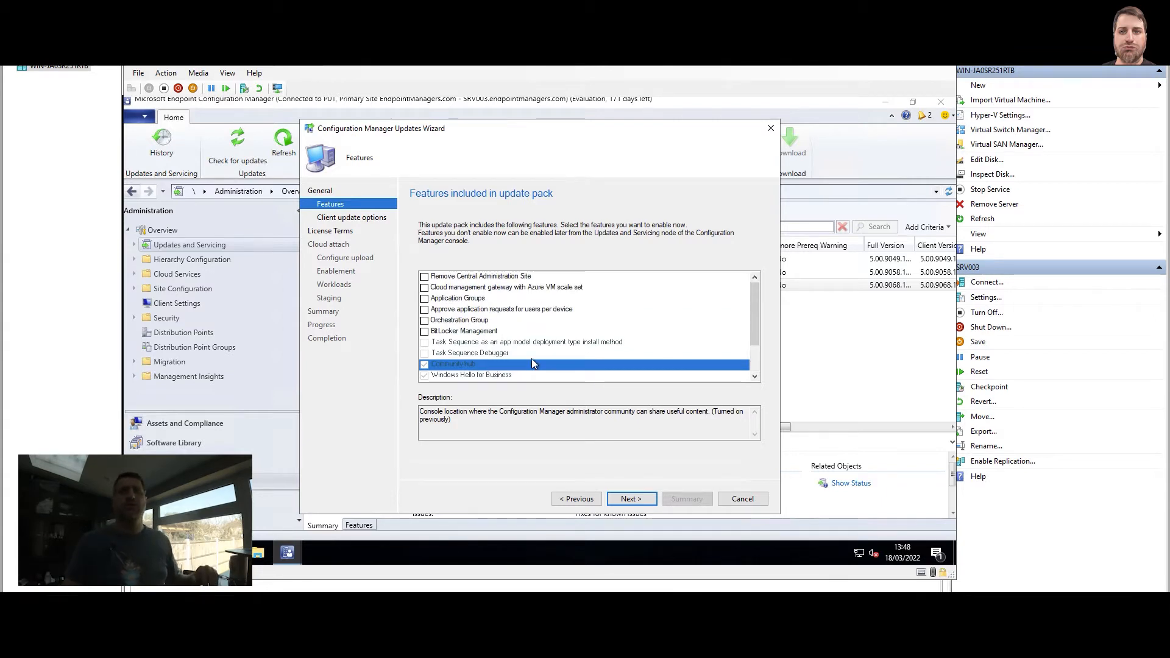
# Keep the feature selection and the Upgrade without validating option, and accept the License Terms and Privacy Statement
pyautogui.click(633, 498)
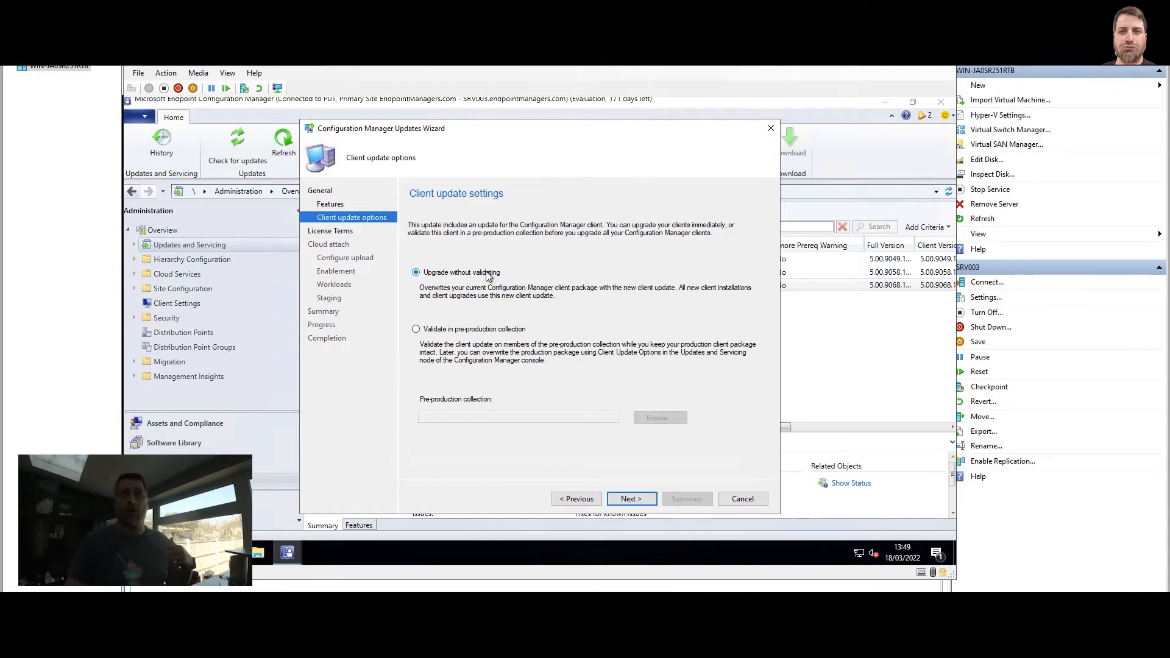
pyautogui.click(629, 500)
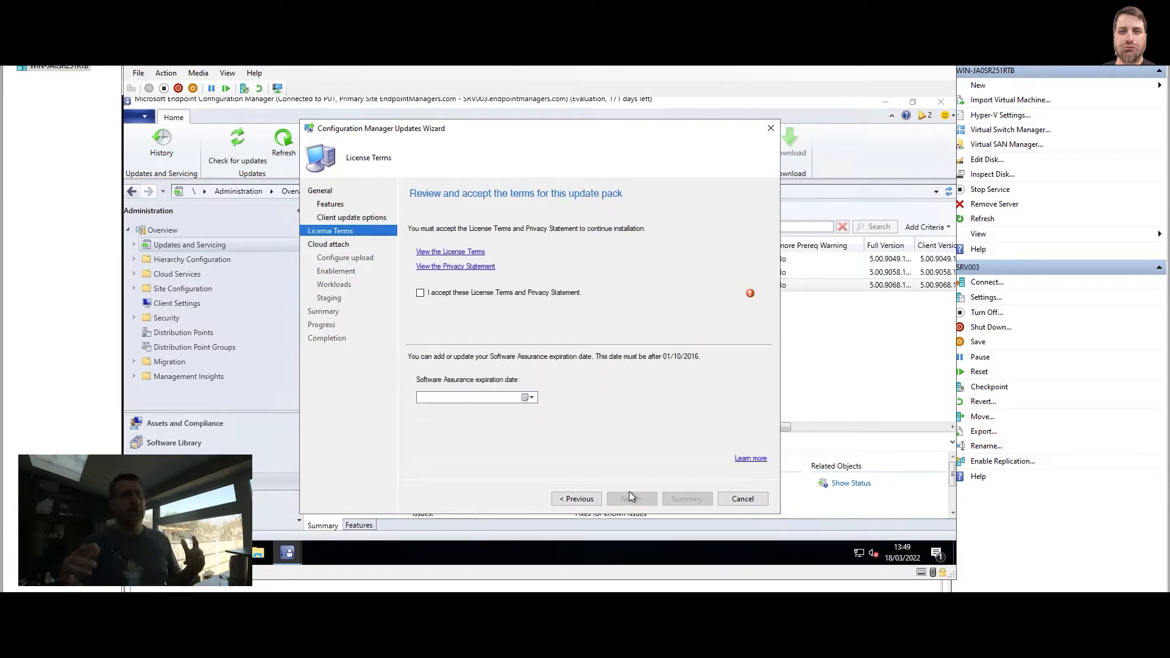
pyautogui.click(486, 294)
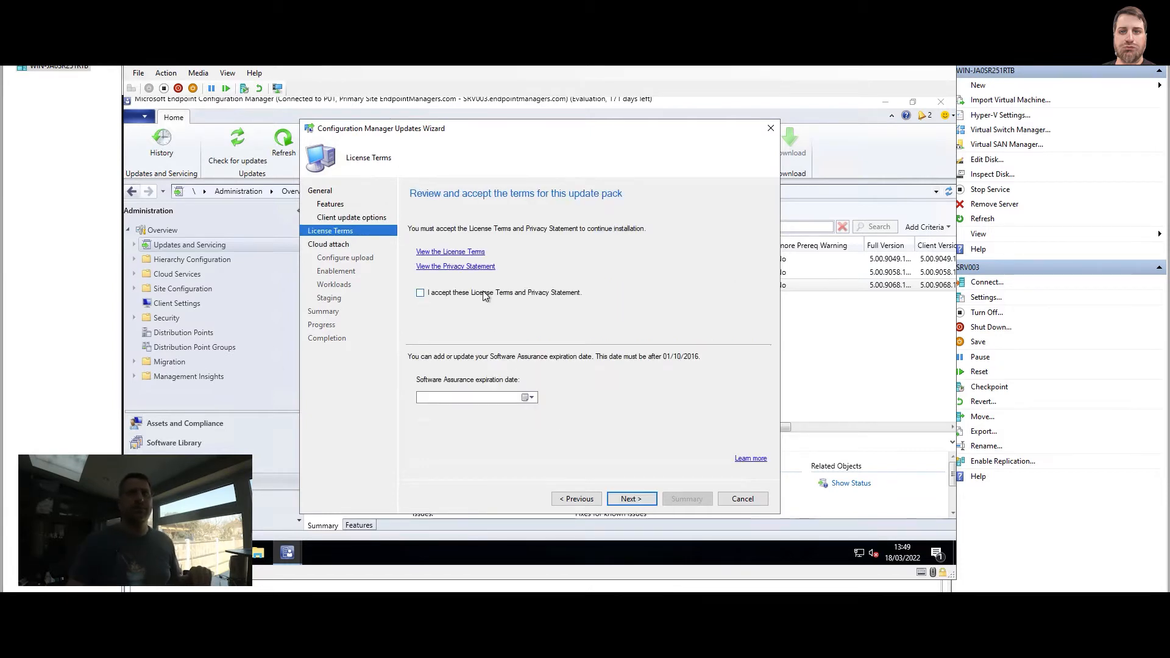
pyautogui.click(639, 498)
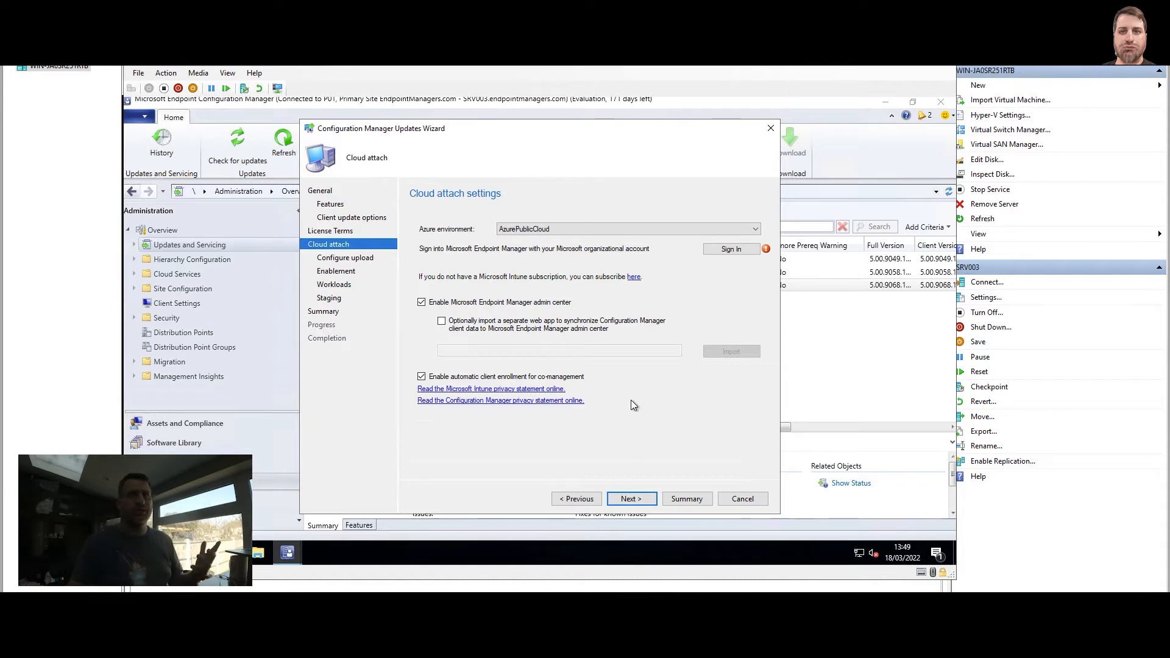
# Disable the Microsoft Endpoint Manager admin center and automatic client enrollment for co-management, and complete the update wizard
pyautogui.click(491, 303)
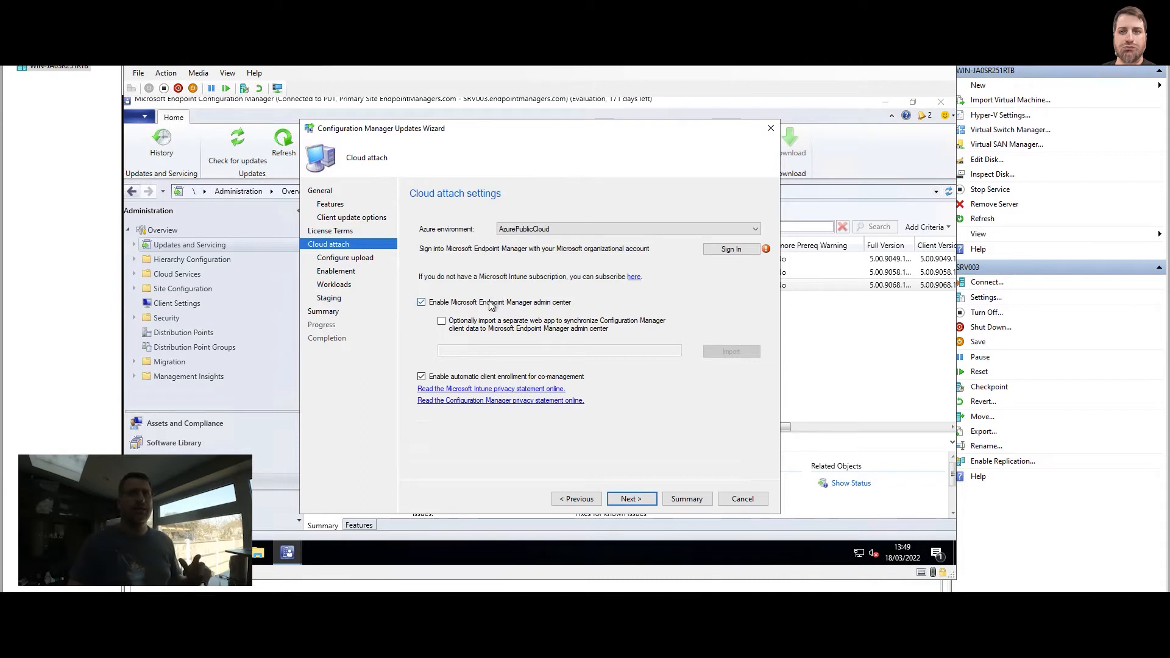
pyautogui.click(443, 378)
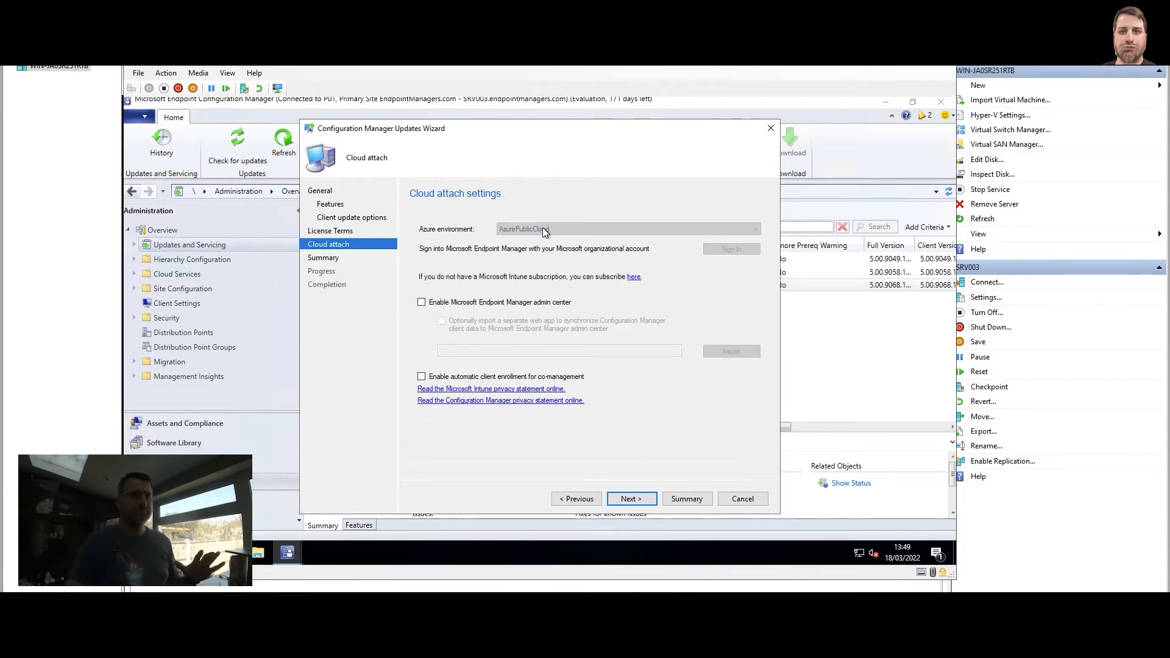
pyautogui.click(630, 499)
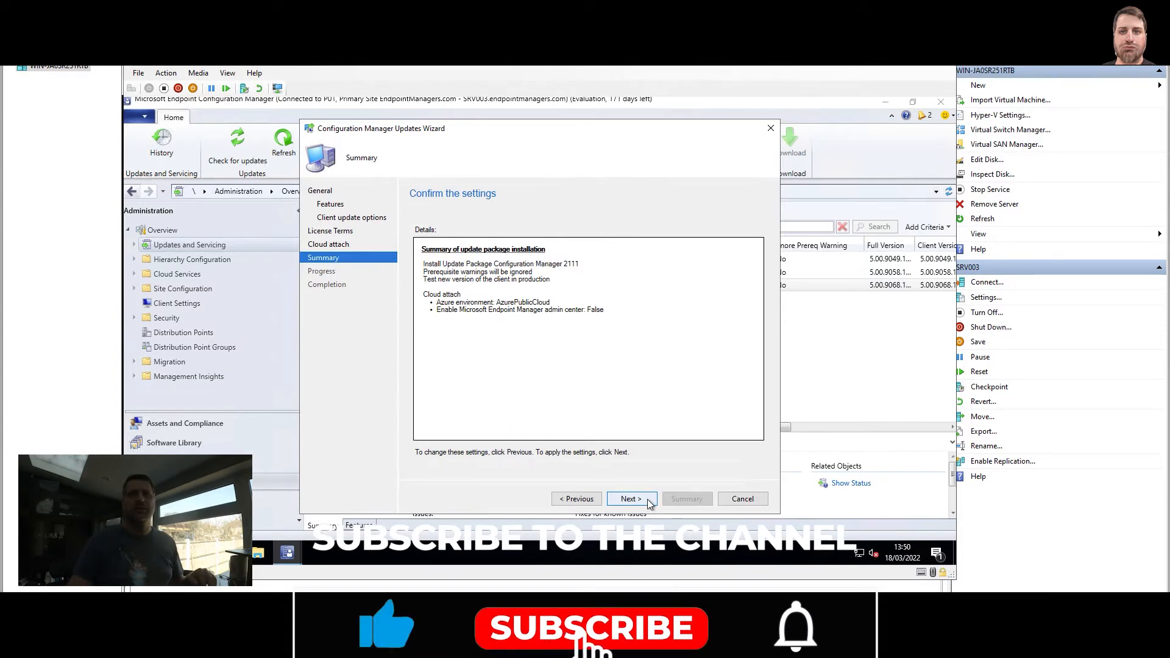
pyautogui.click(649, 501)
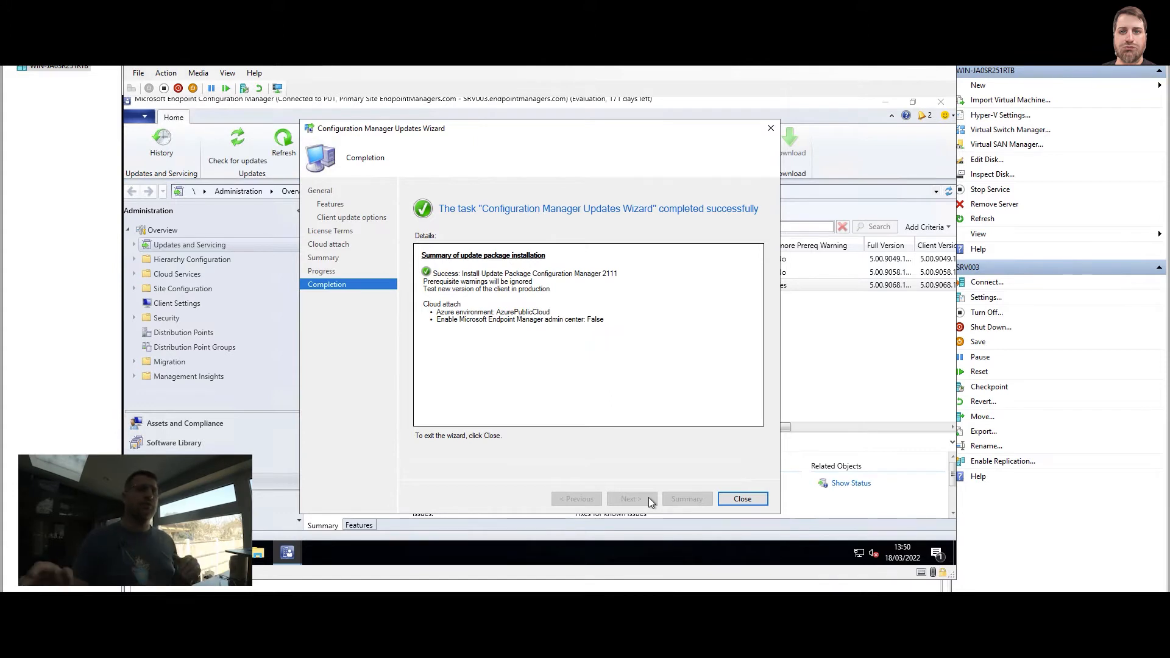
pyautogui.click(751, 497)
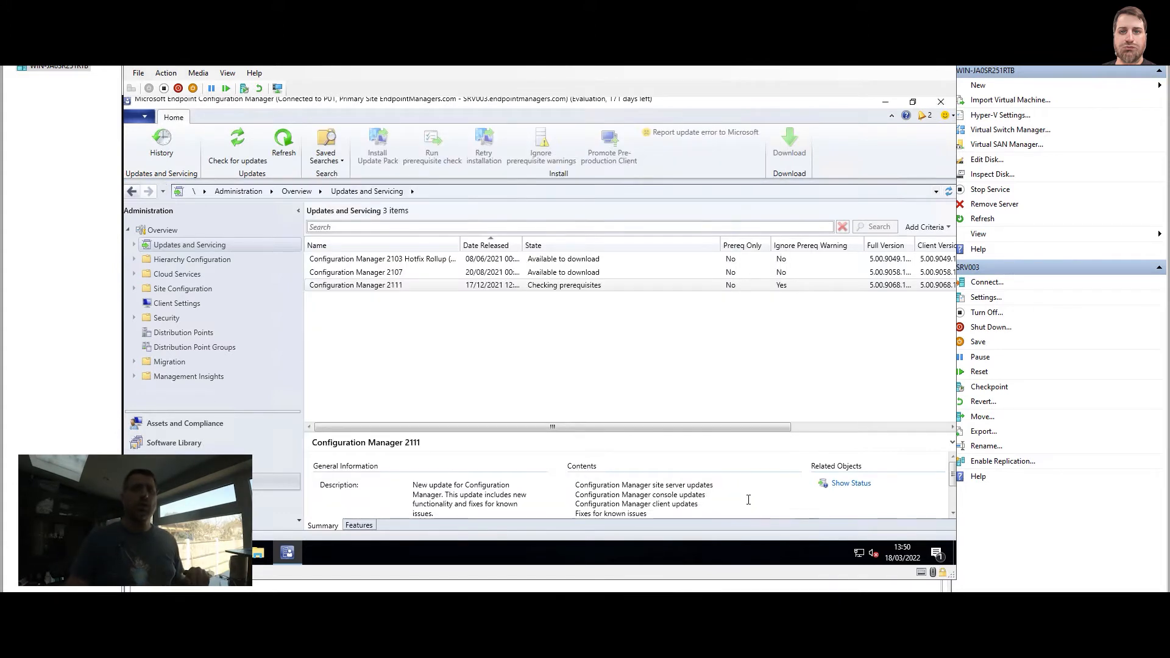
# Show the detailed installation status of Configuration Manager 2111 from Updates and Servicing Status in the Monitoring workspace
pyautogui.click(244, 462)
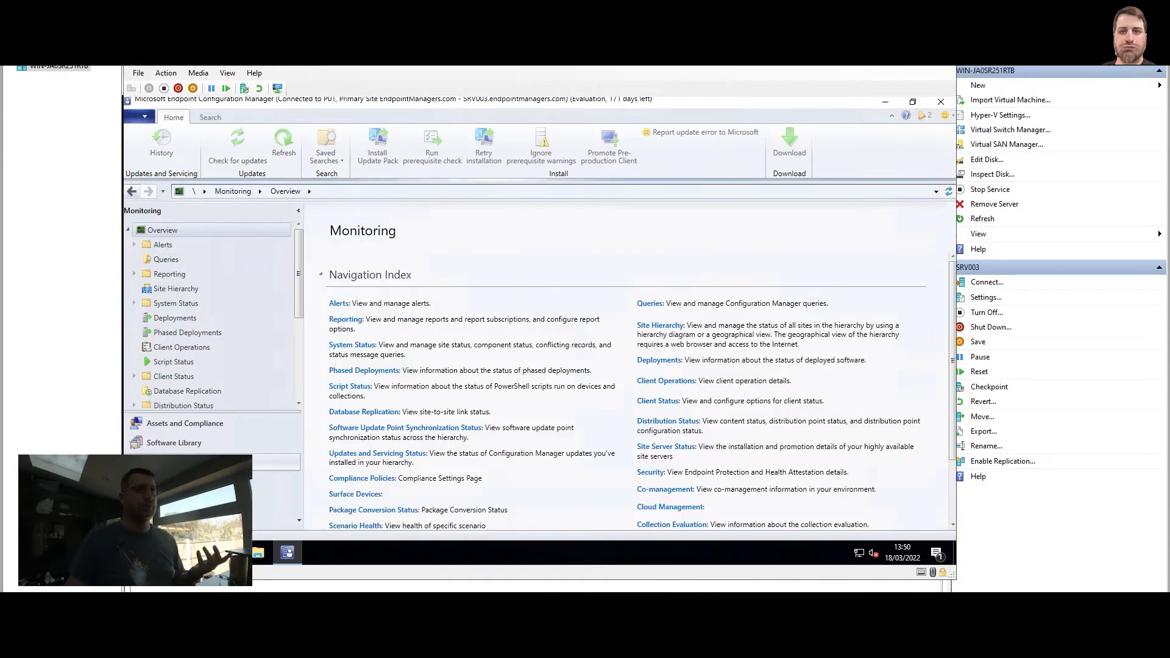
pyautogui.scroll(-3, 232, 366)
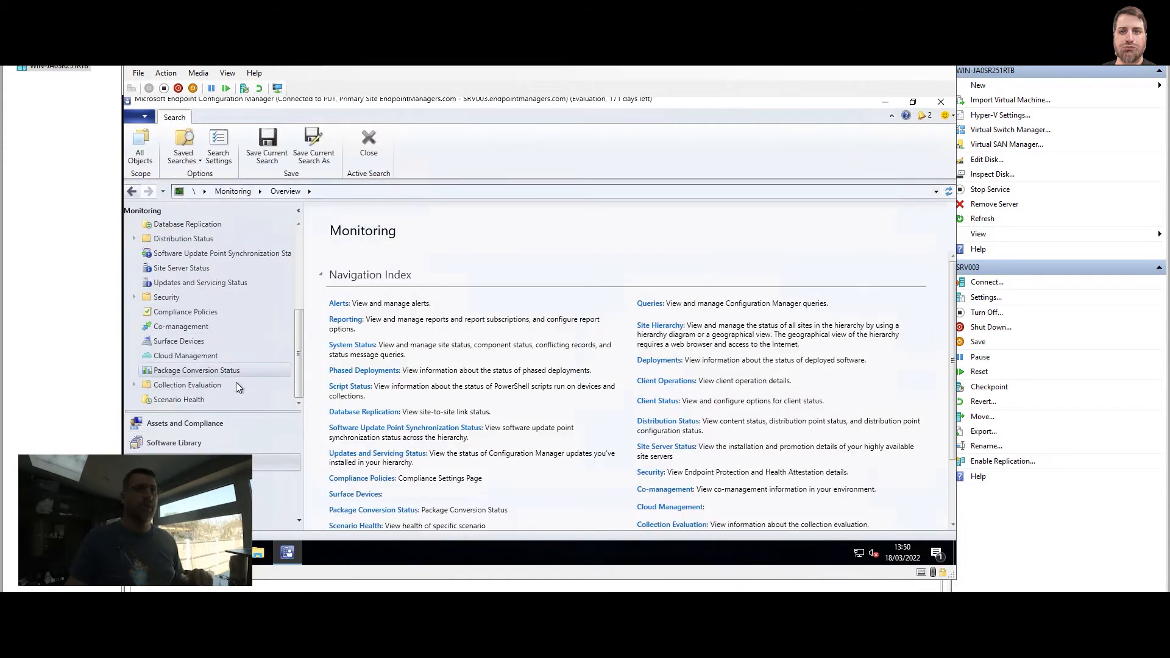
pyautogui.click(194, 283)
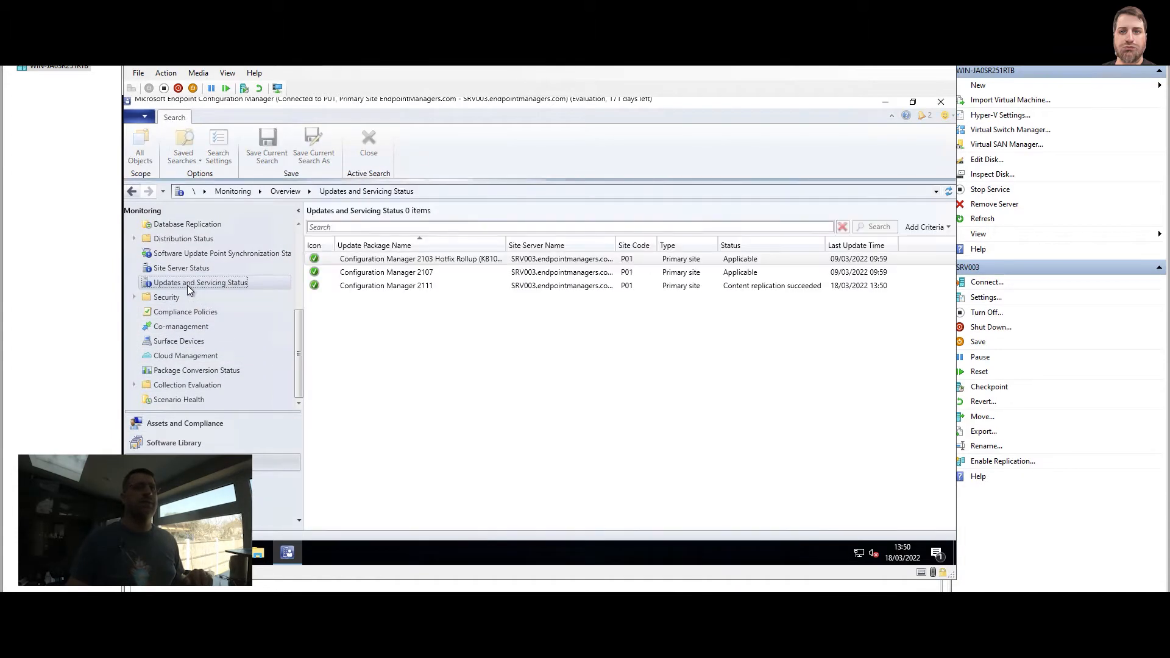
pyautogui.click(577, 287)
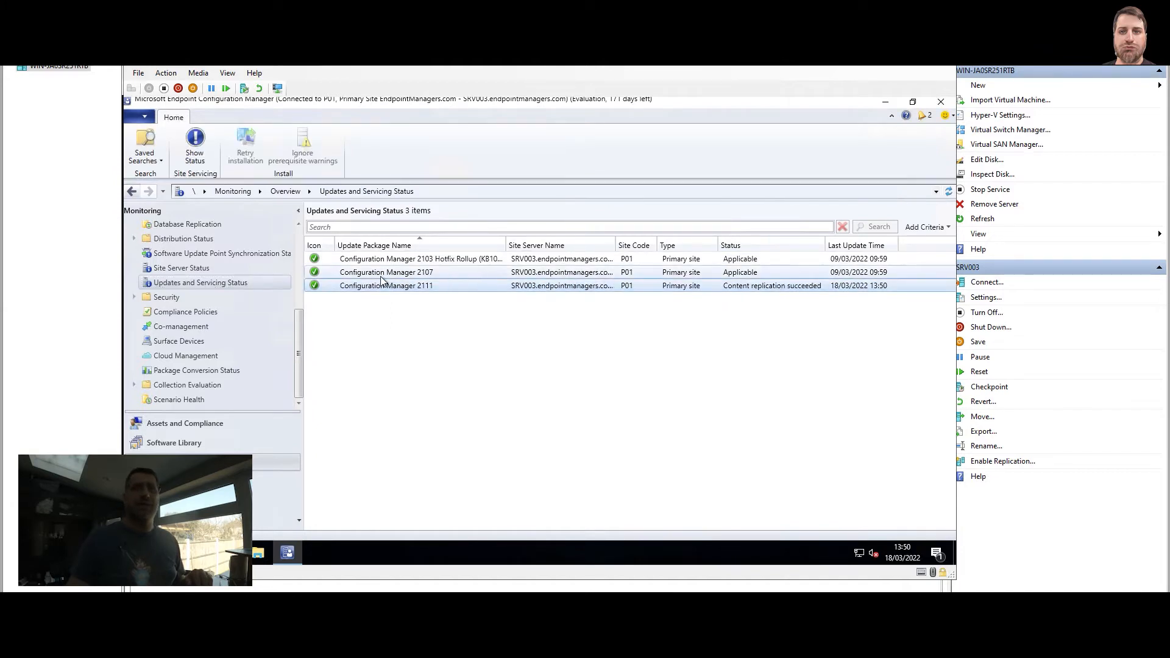
pyautogui.click(195, 146)
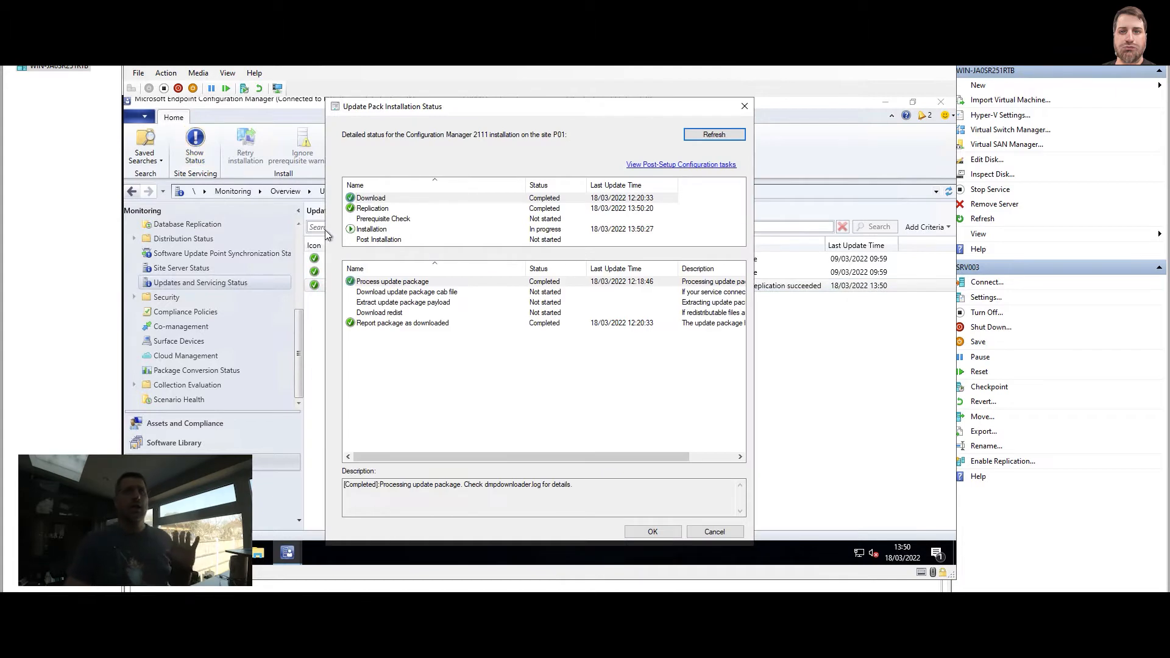
# View the tasks of the Installation phase, and close the status details and the console
pyautogui.click(371, 229)
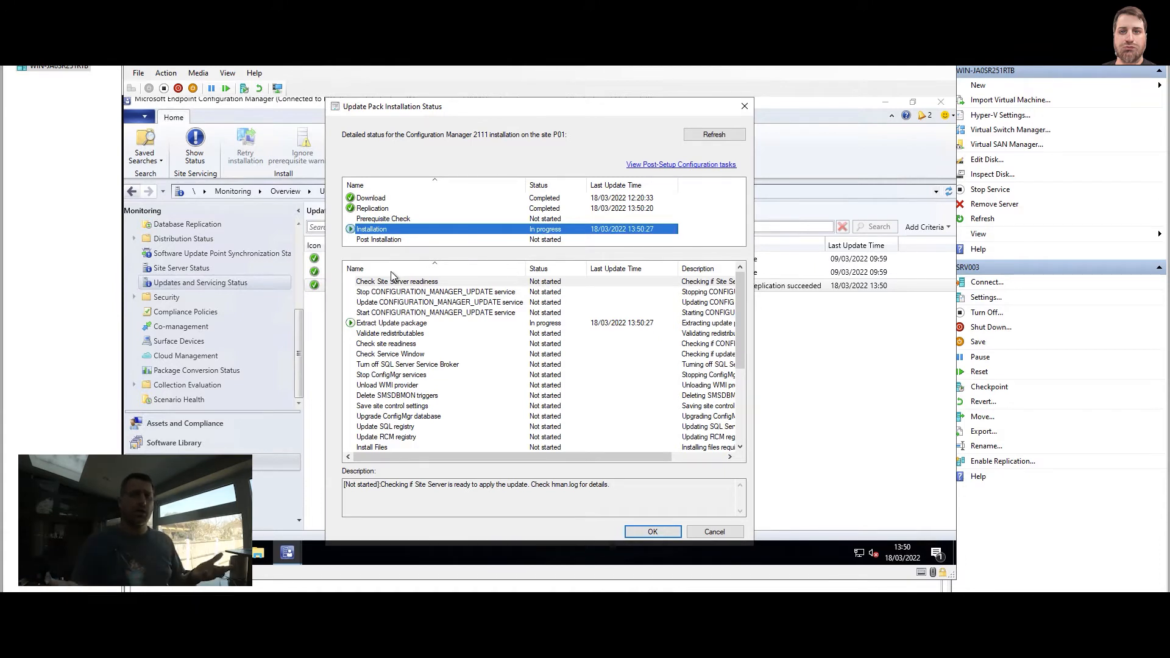
pyautogui.click(731, 535)
pyautogui.click(945, 104)
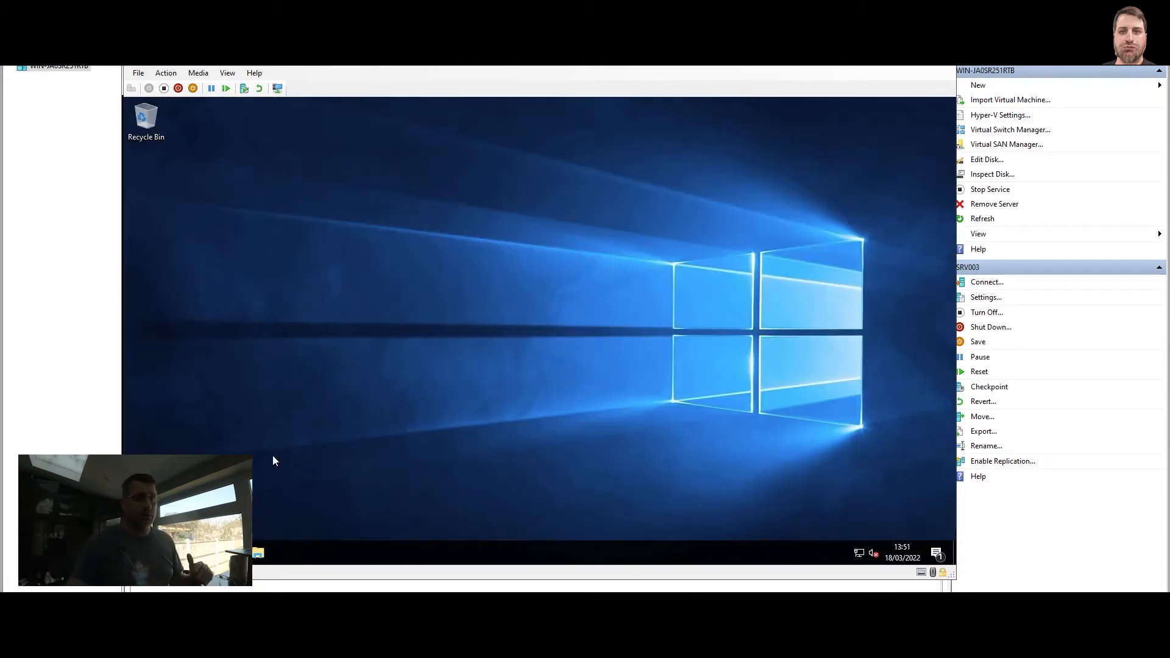
# Switch to File Explorer and open the folder D:\Program Files\Microsoft Configuration Manager\Logs
pyautogui.click(259, 552)
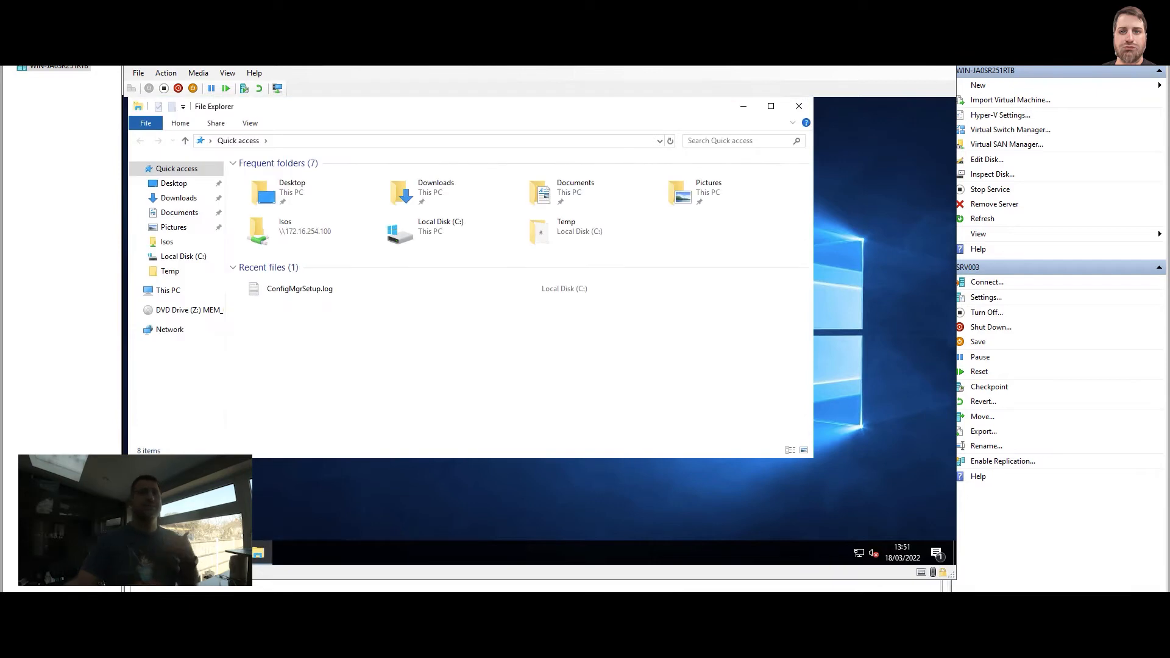
pyautogui.click(168, 290)
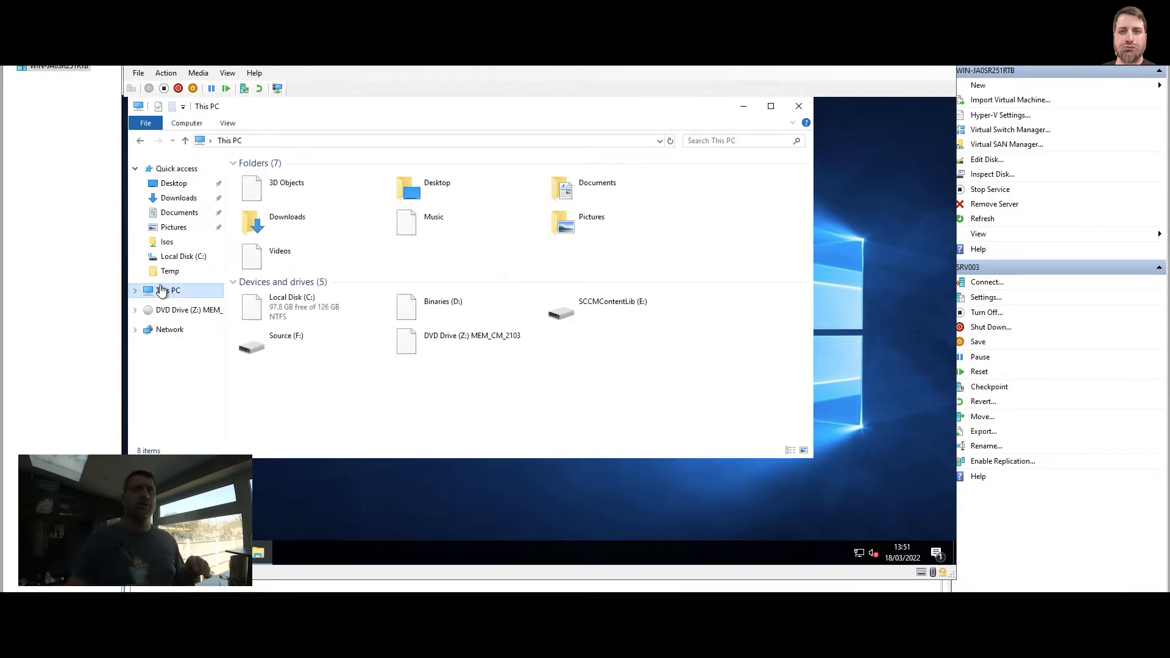
pyautogui.doubleClick(429, 313)
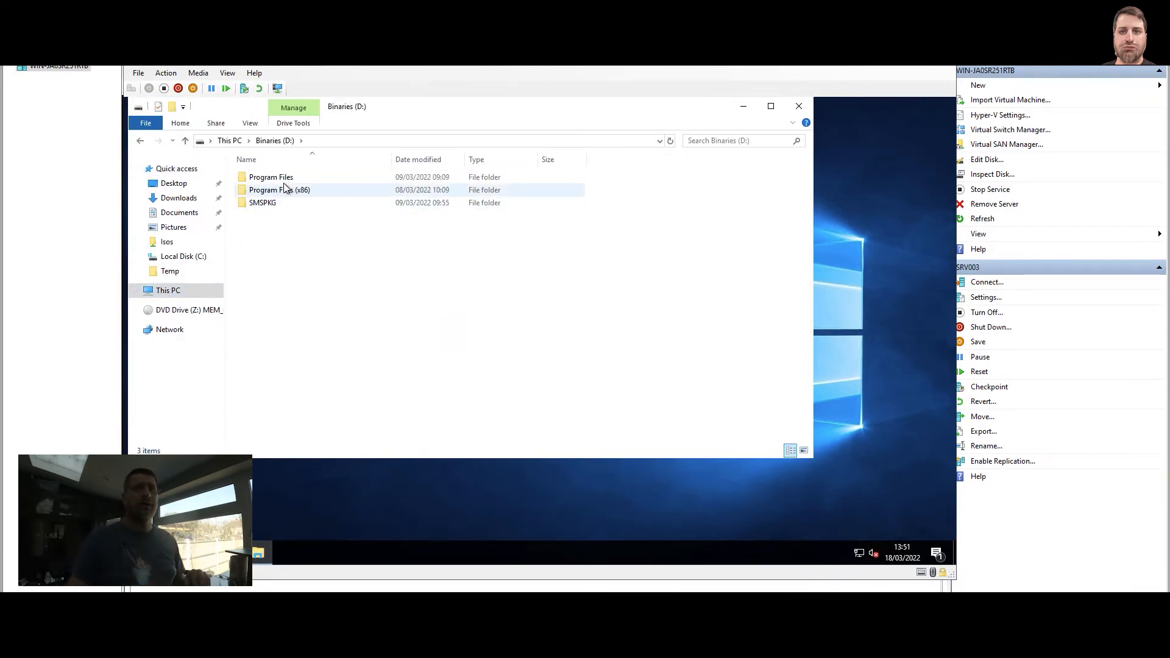
pyautogui.doubleClick(283, 178)
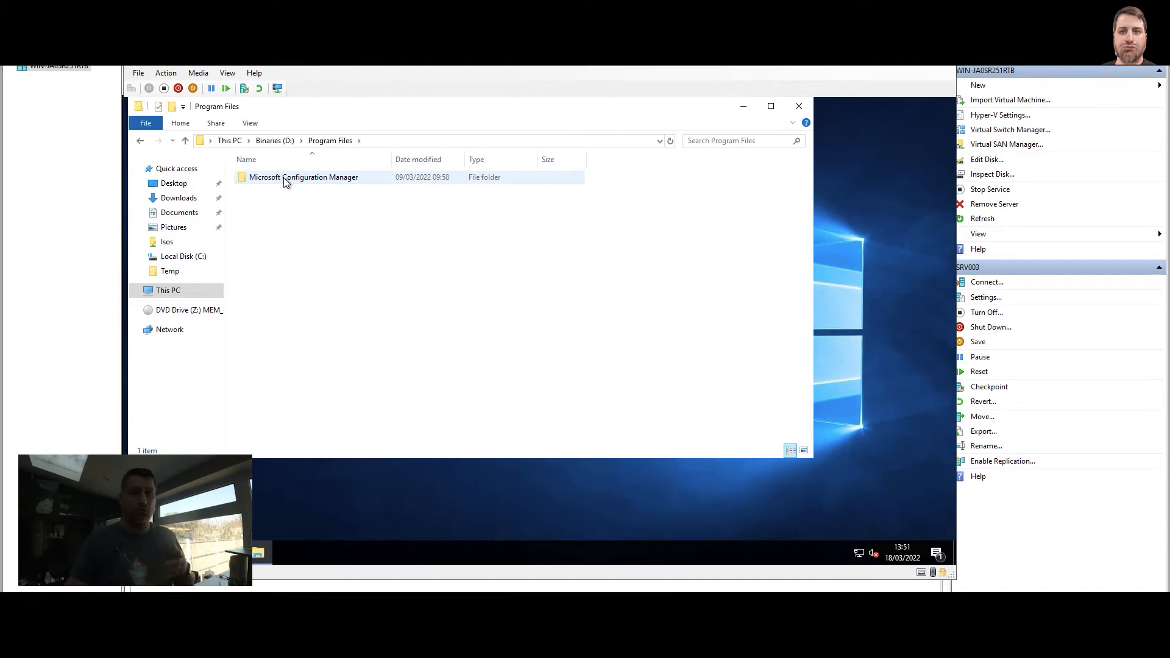
pyautogui.doubleClick(284, 177)
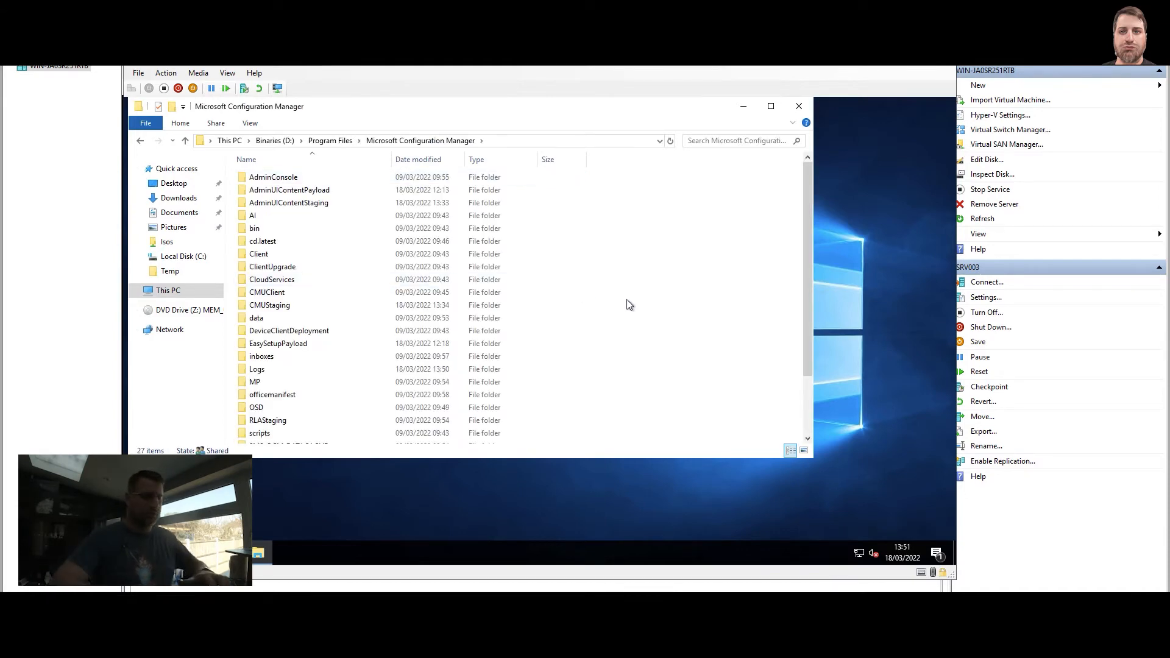
pyautogui.press('l')
pyautogui.press('Return')
pyautogui.press('Escape')
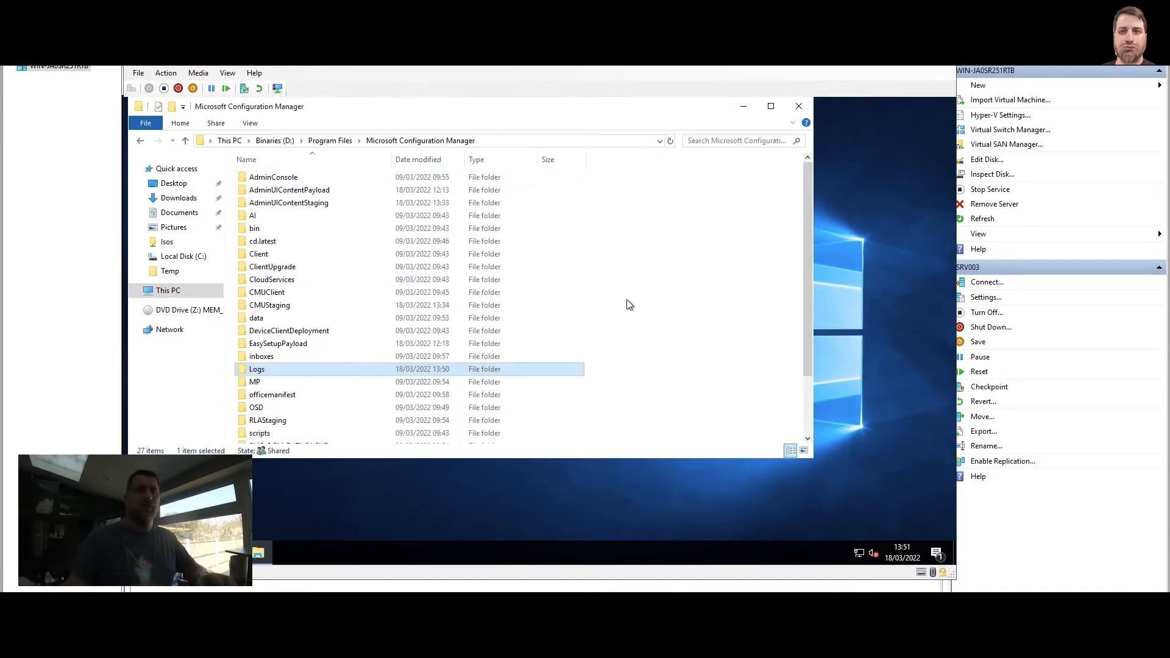
# Open CMUpdate.log and examine its most recent entries
pyautogui.write('cmu')
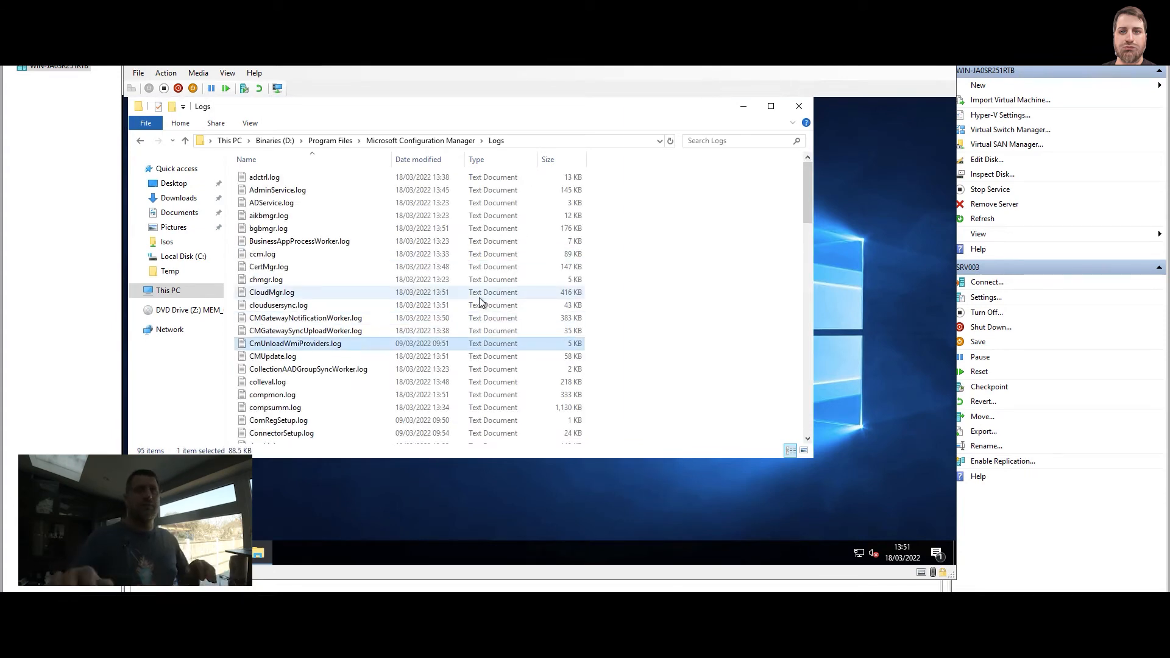
pyautogui.click(276, 357)
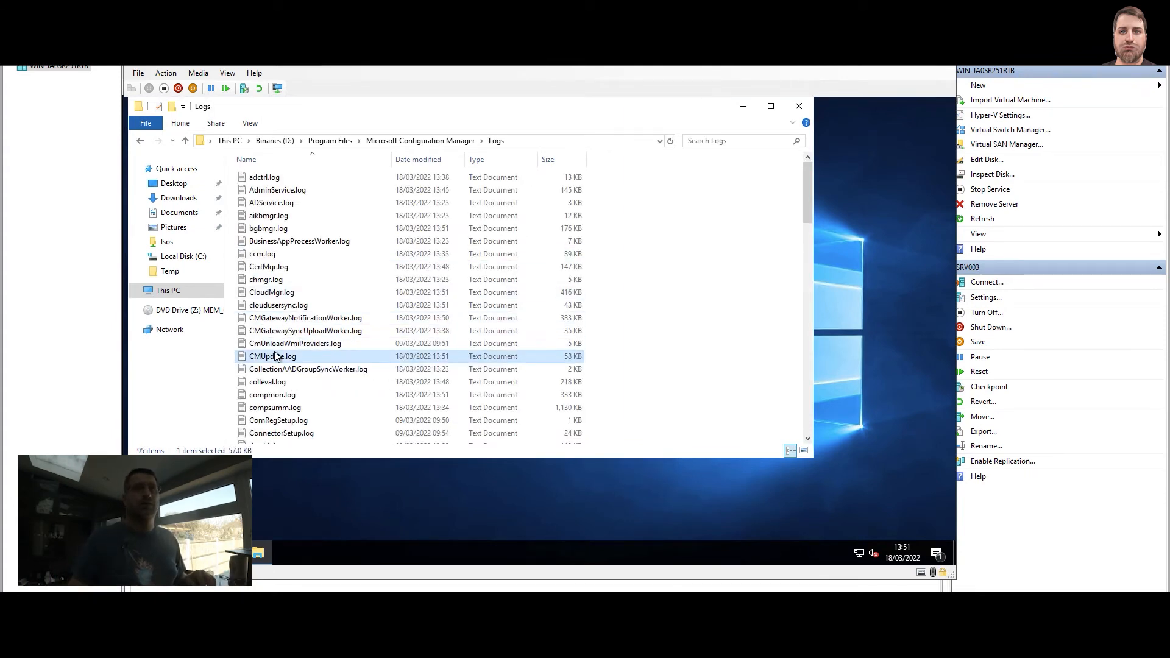
pyautogui.doubleClick(280, 358)
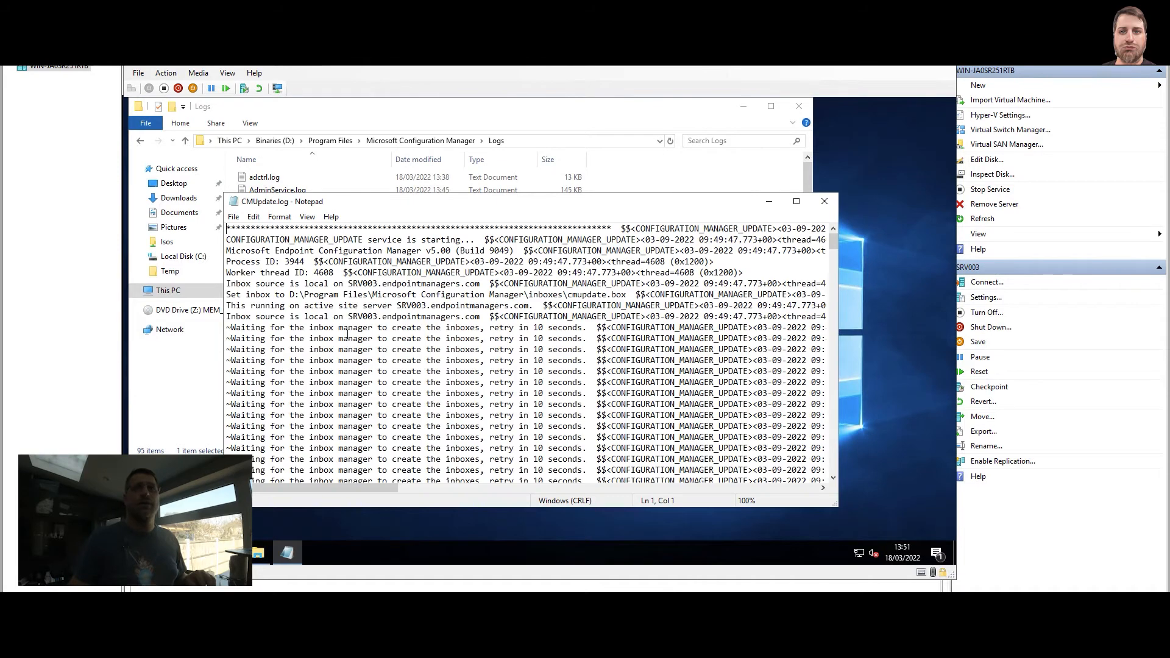
pyautogui.moveTo(830, 244); pyautogui.dragTo(803, 485)
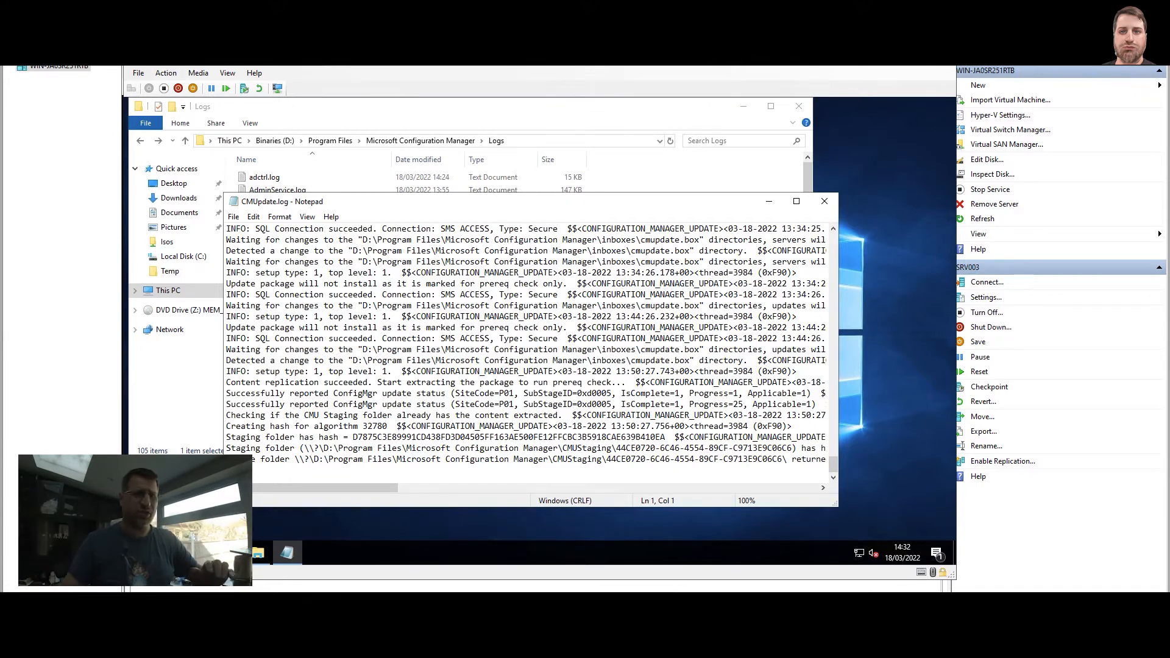
# Reopen CMUpdate.log, examine its latest entries up to the pending update package line, and close the log and the Logs folder
pyautogui.click(824, 202)
pyautogui.doubleClick(314, 356)
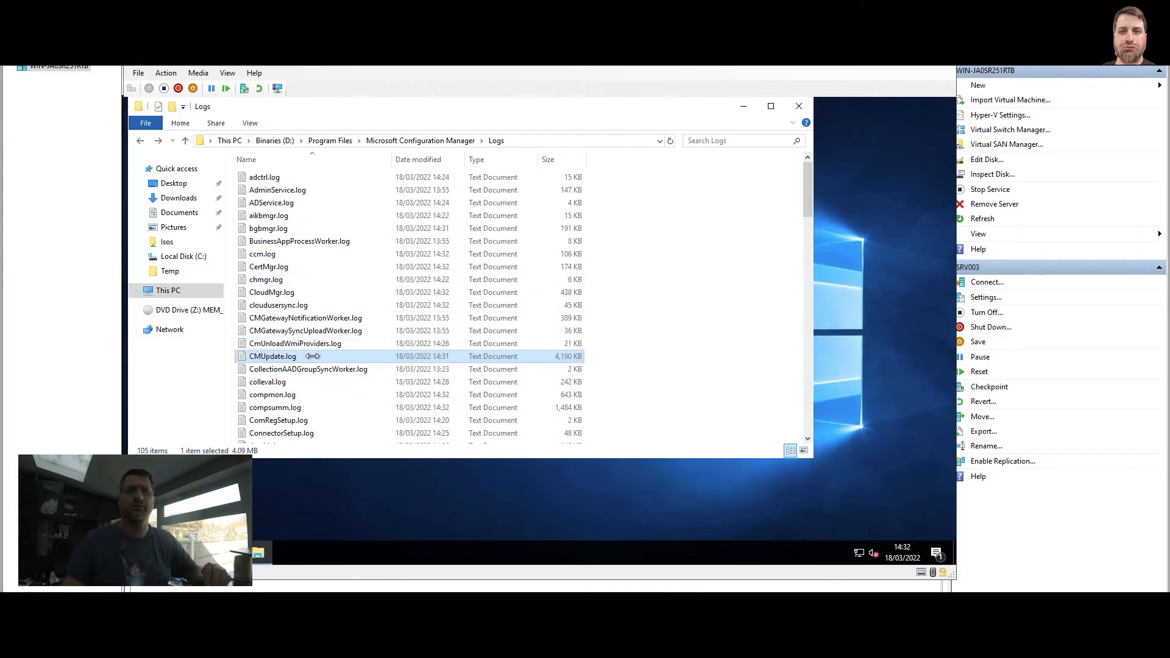
pyautogui.hotkey('ctrl', 'End')
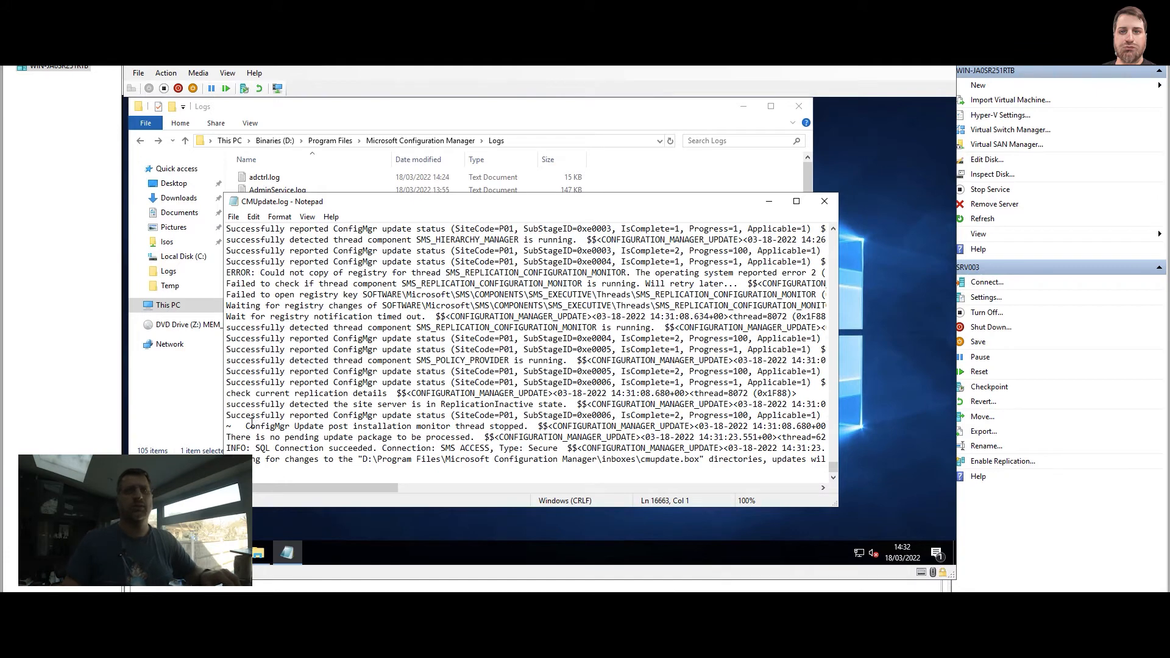
pyautogui.moveTo(238, 417); pyautogui.dragTo(448, 424)
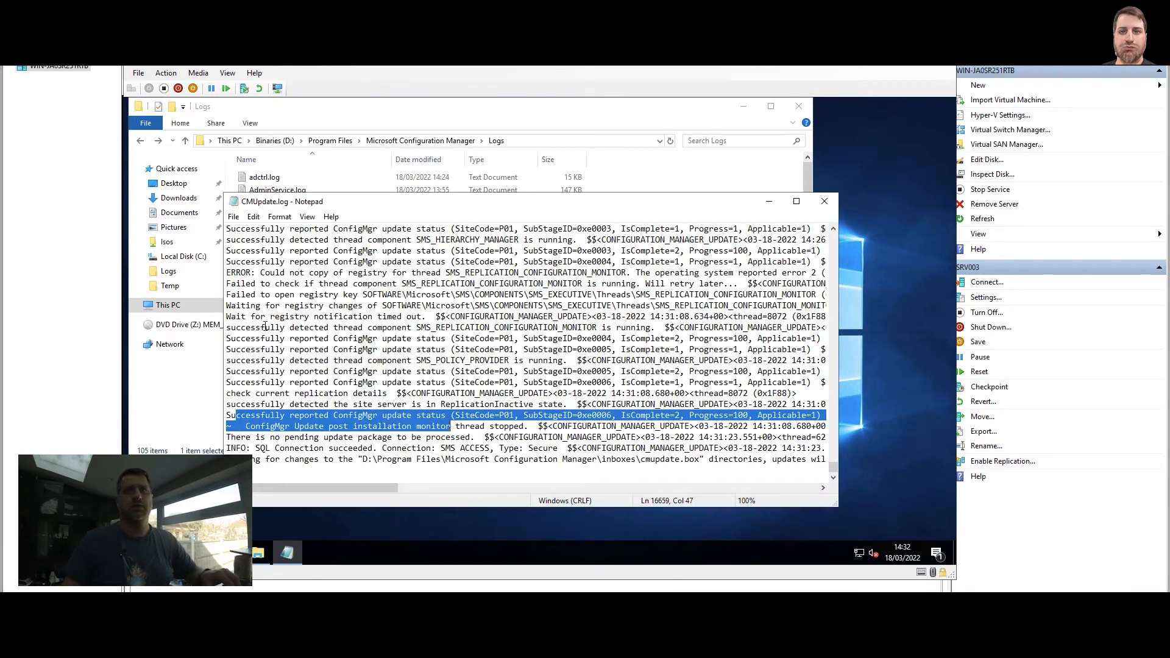
pyautogui.moveTo(234, 327); pyautogui.dragTo(470, 436)
pyautogui.click(470, 437)
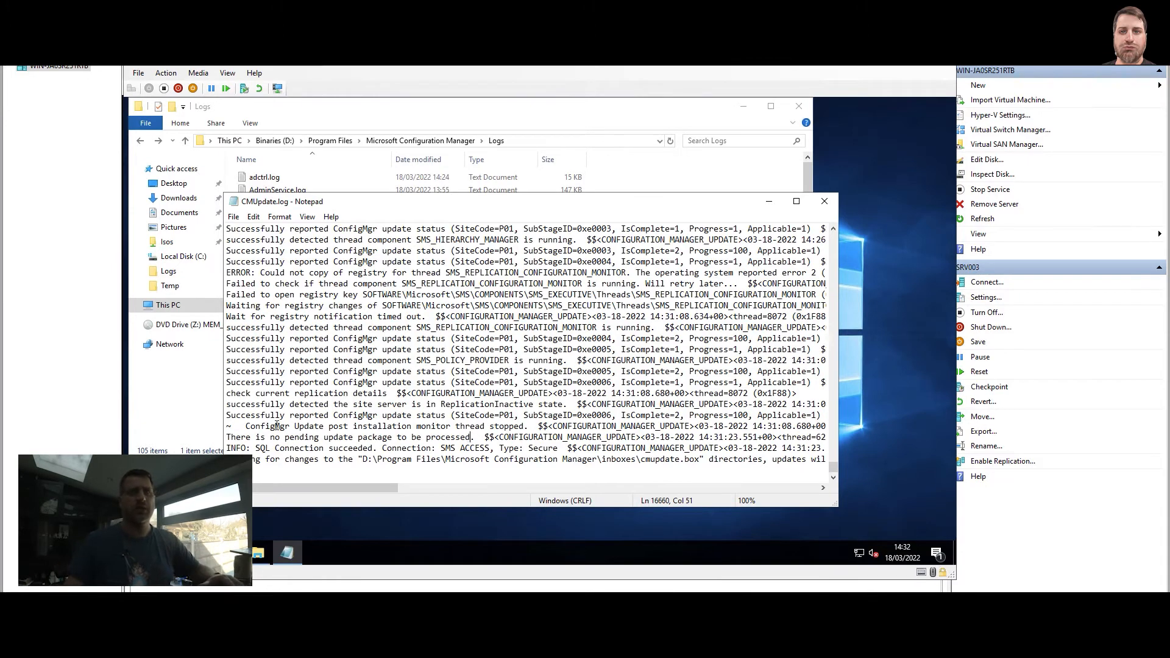
pyautogui.moveTo(227, 437); pyautogui.dragTo(491, 457)
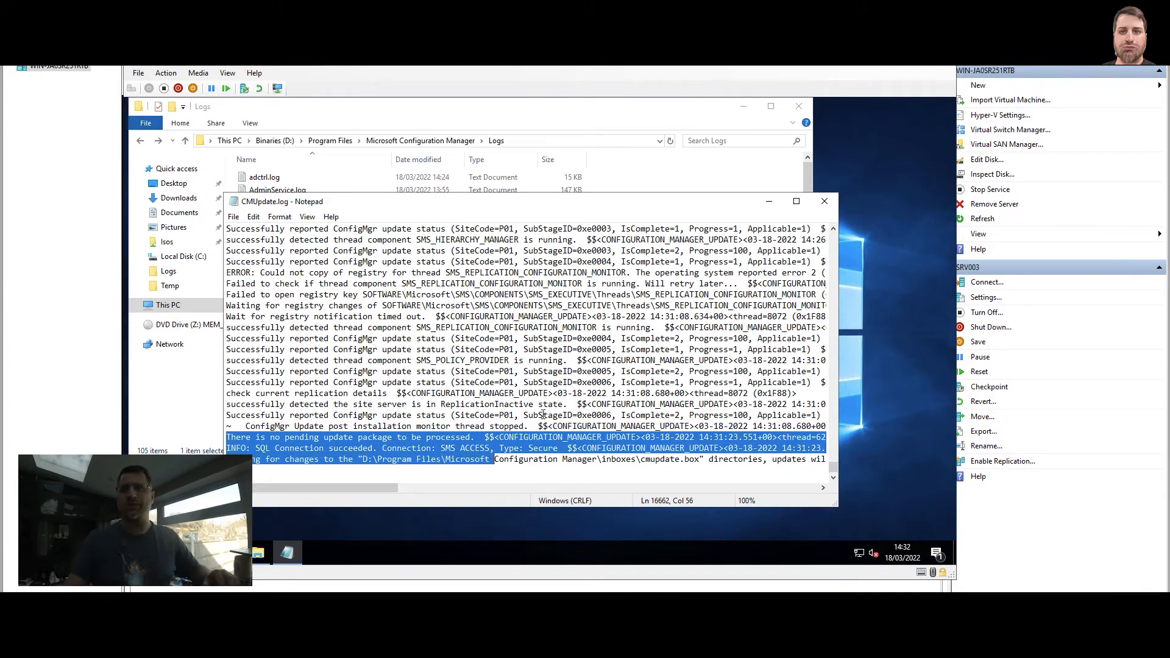
pyautogui.click(824, 201)
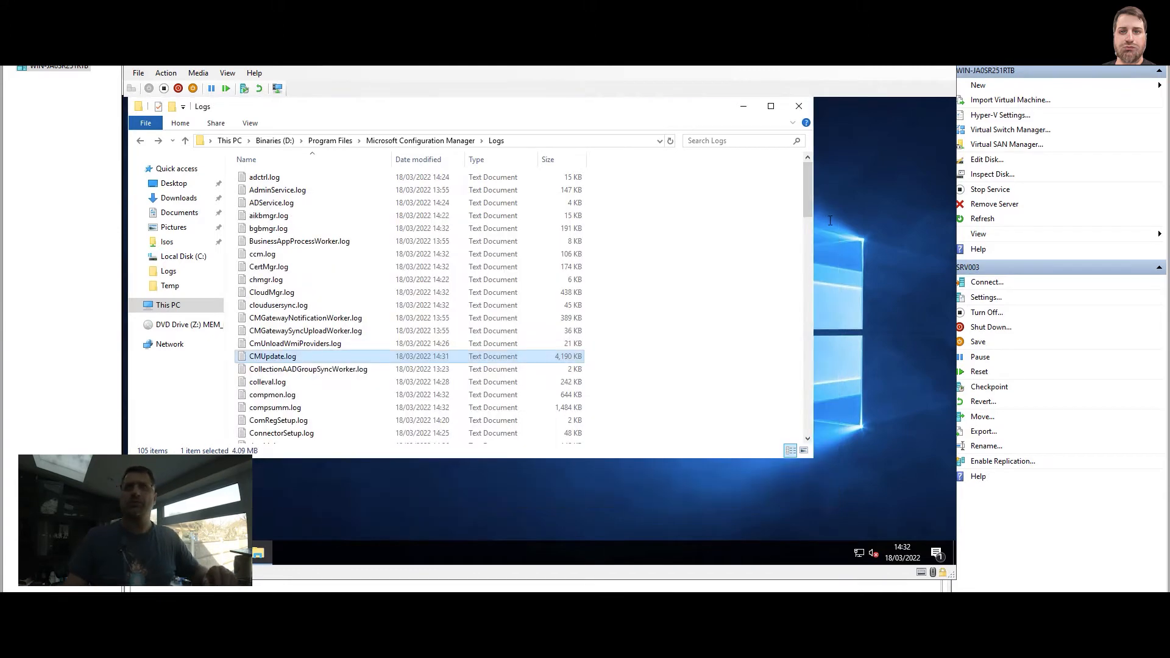
pyautogui.click(798, 107)
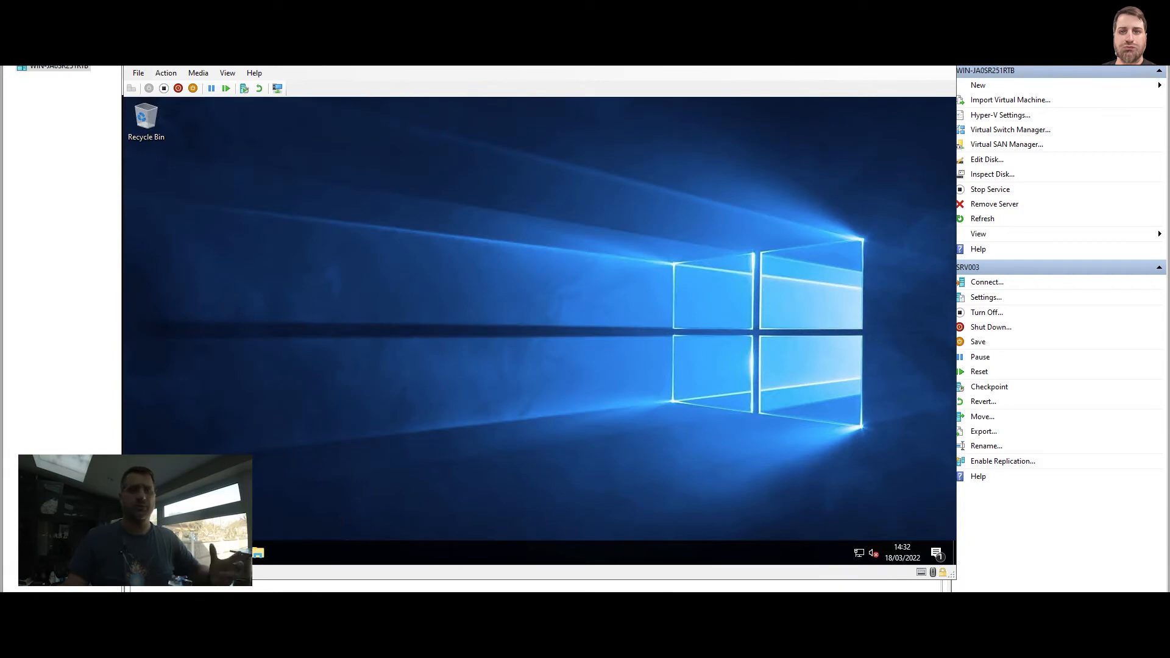
# Launch the Configuration Manager Console, accept installing the new console version 5.2111.1052.1700, and allow the installer to make changes
pyautogui.click(138, 553)
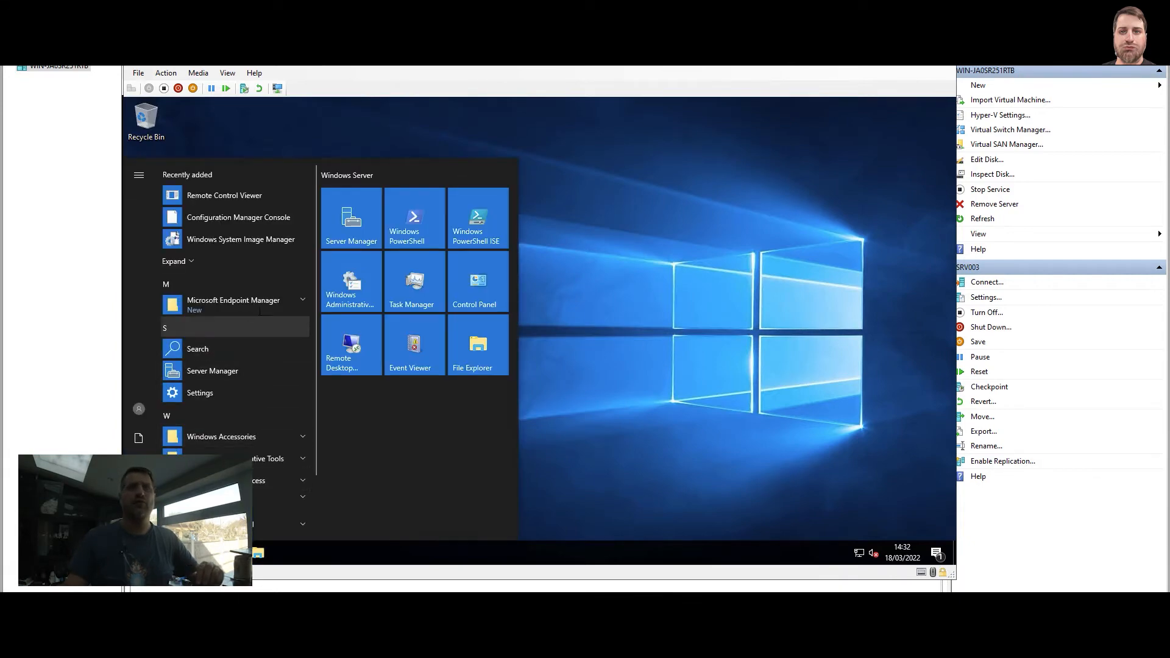
pyautogui.click(272, 218)
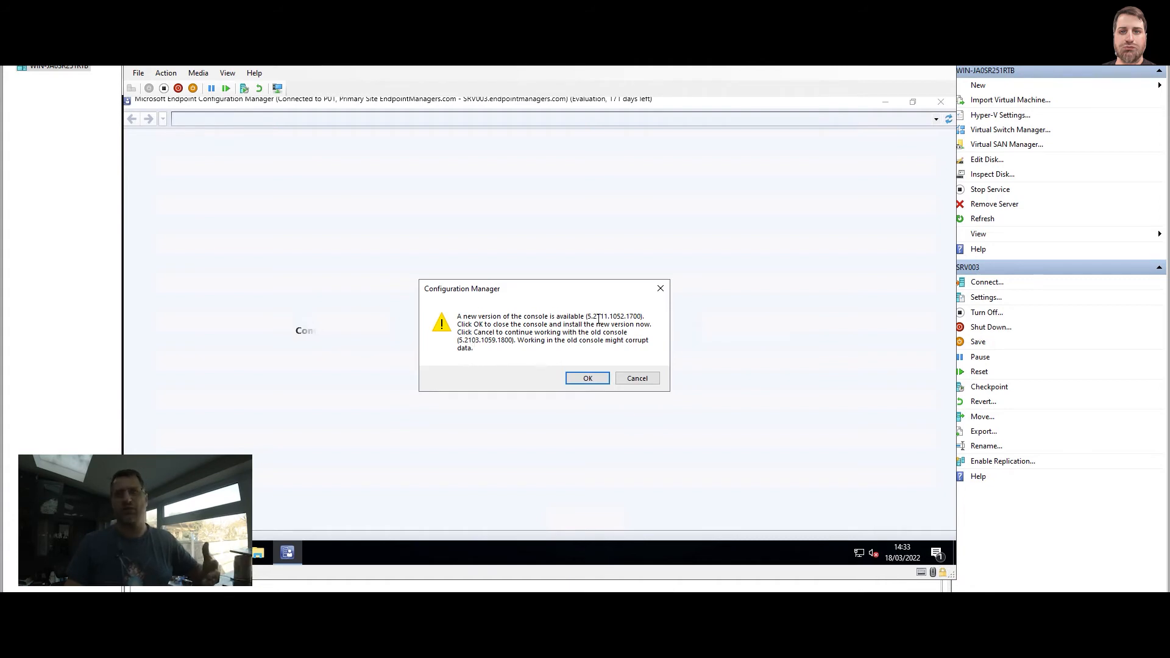
pyautogui.click(587, 377)
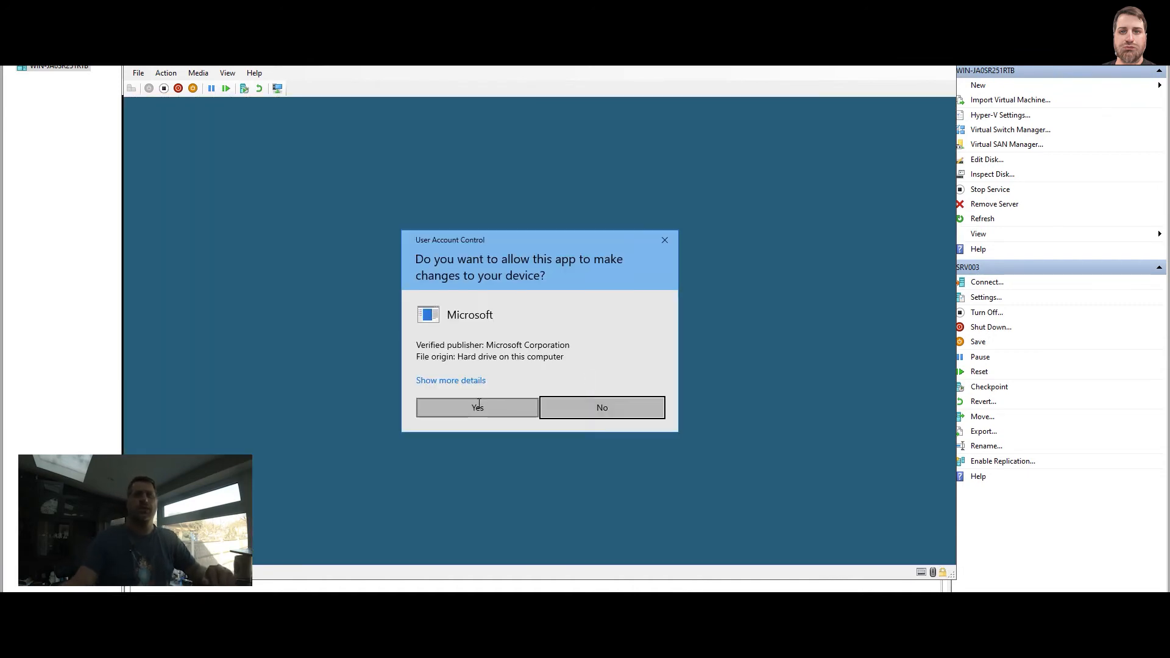
pyautogui.click(479, 405)
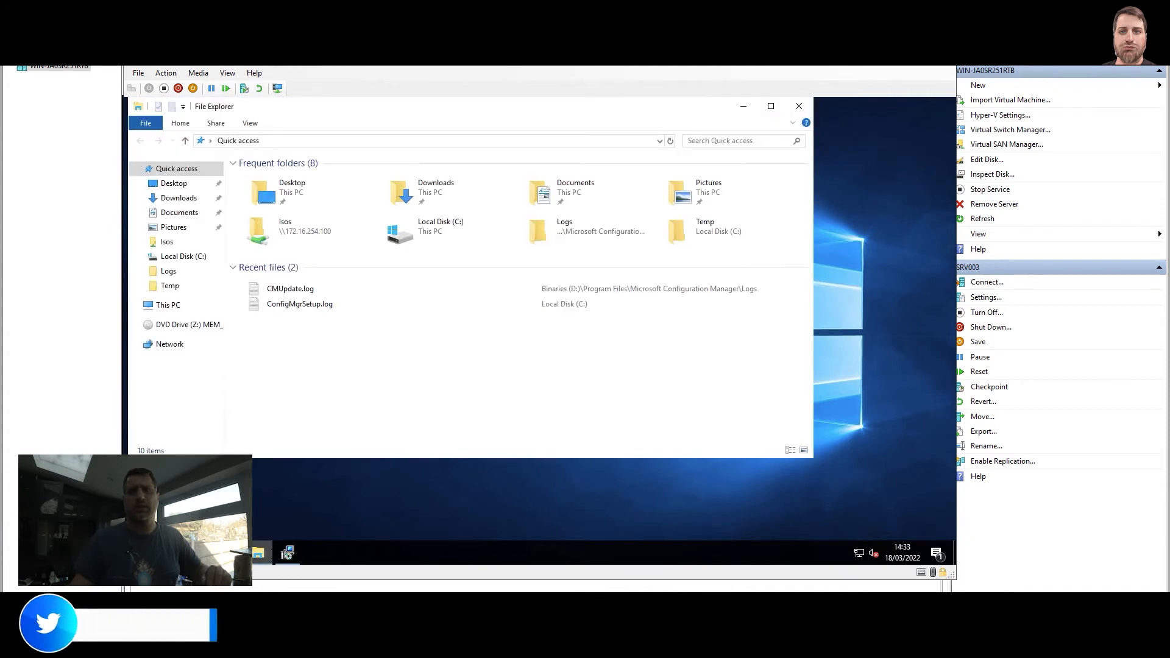
# Locate ConfigMgrAdminUISetup.log and ConfigMgrAdminUISetupVerbose.log on Local Disk (C:), select both, and minimize File Explorer
pyautogui.moveTo(287, 551)
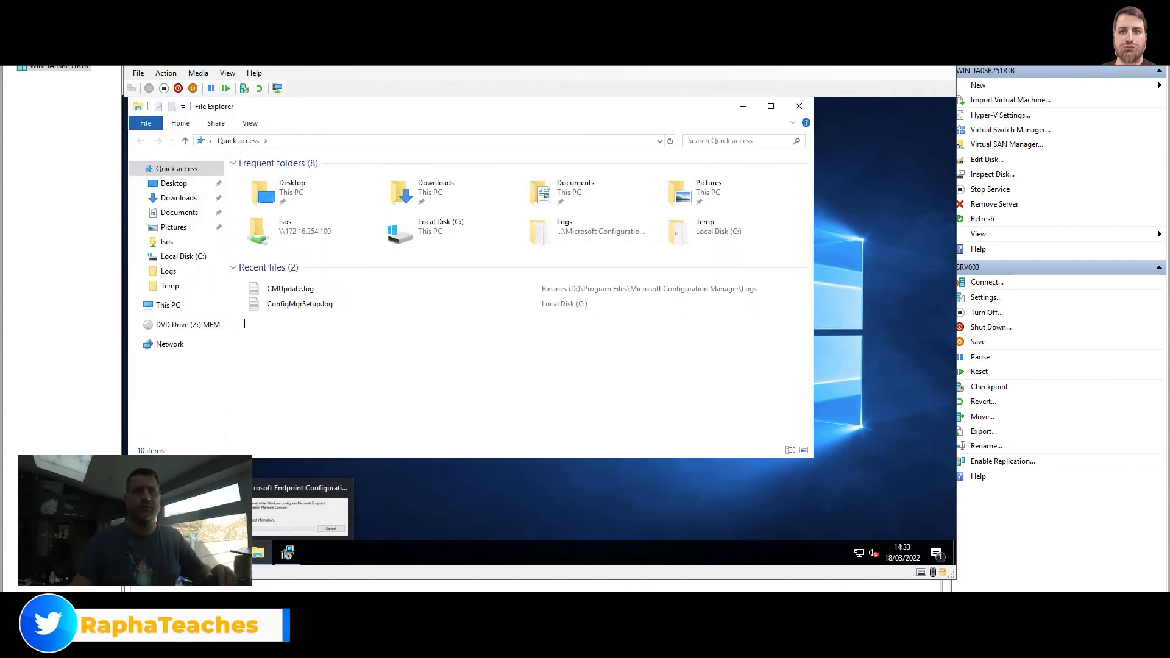
pyautogui.click(175, 257)
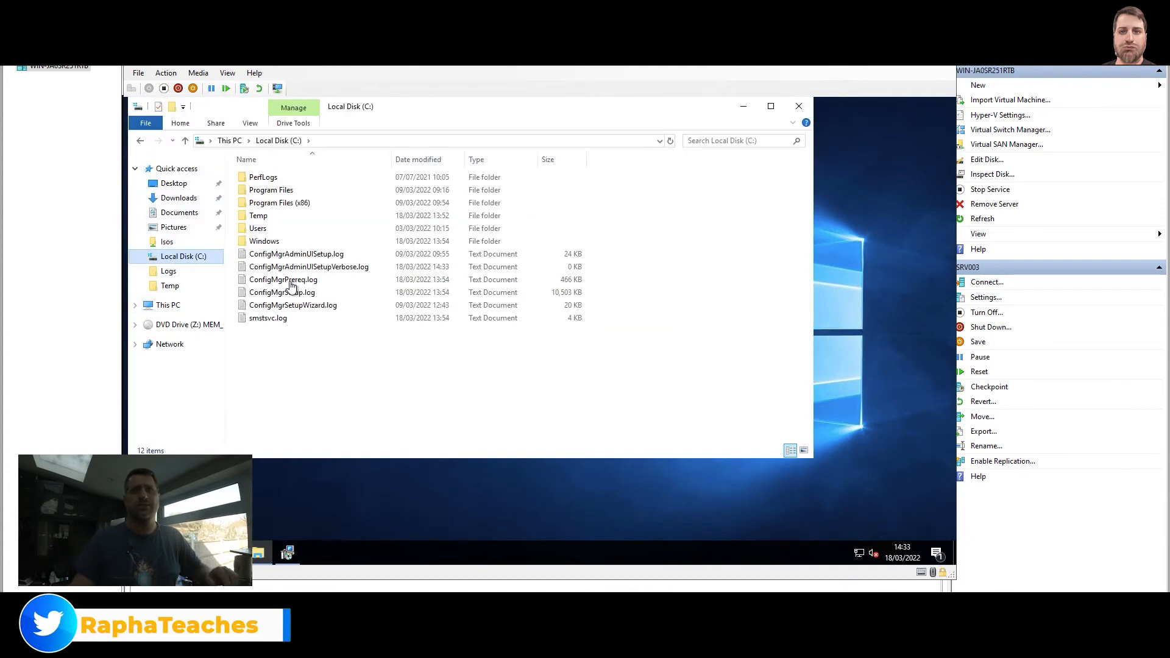
pyautogui.click(315, 256)
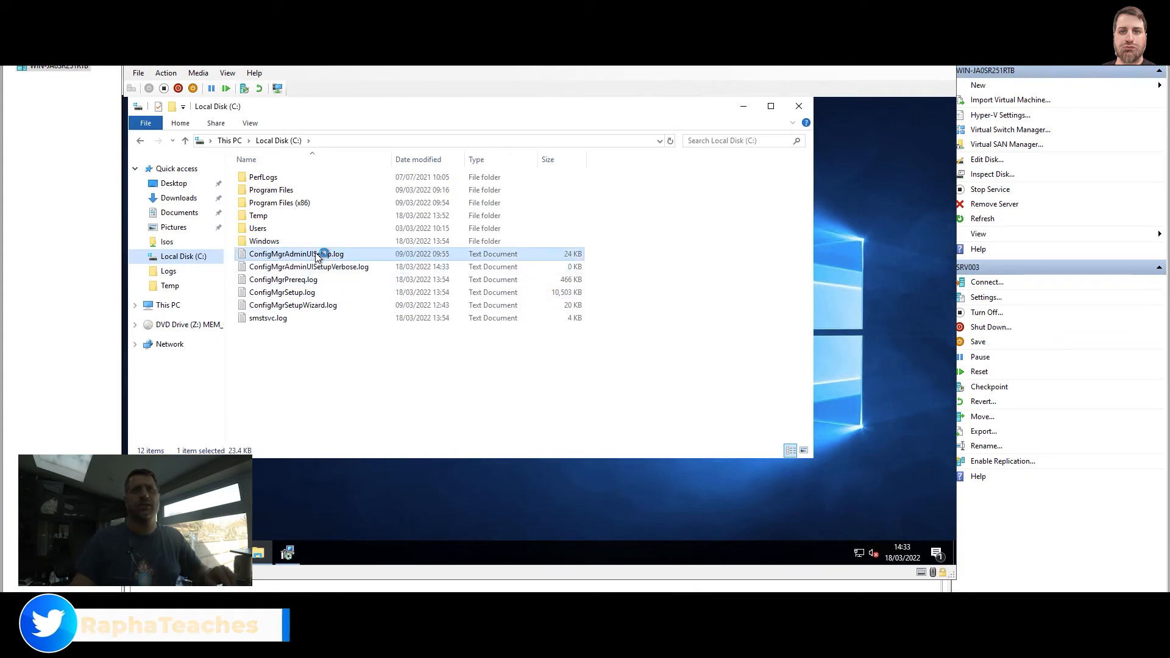
pyautogui.keyDown('ctrl'); pyautogui.click(329, 269); pyautogui.keyUp('ctrl')
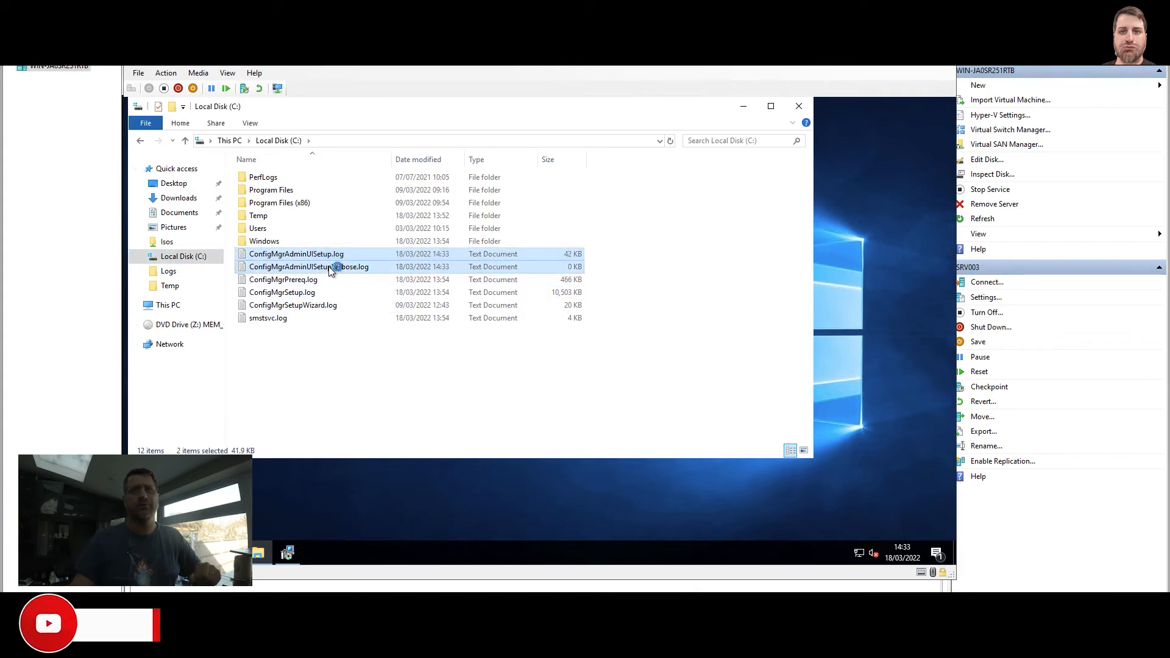
pyautogui.click(743, 107)
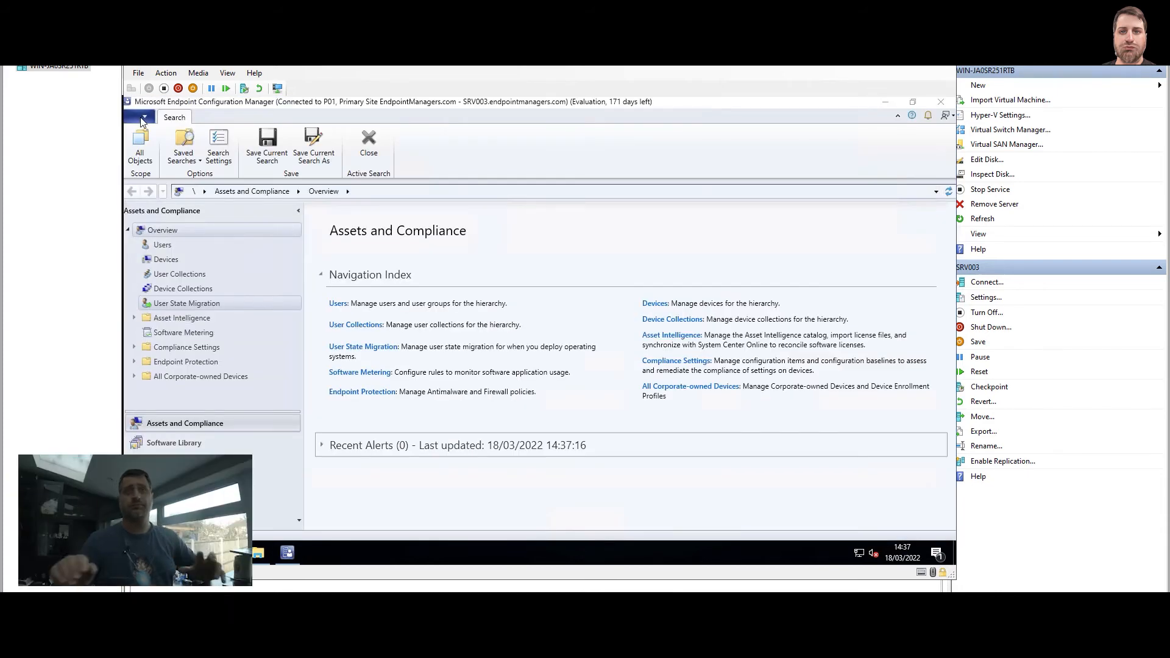
# Check the console and site versions in About Configuration Manager, and close the information dialog
pyautogui.click(141, 119)
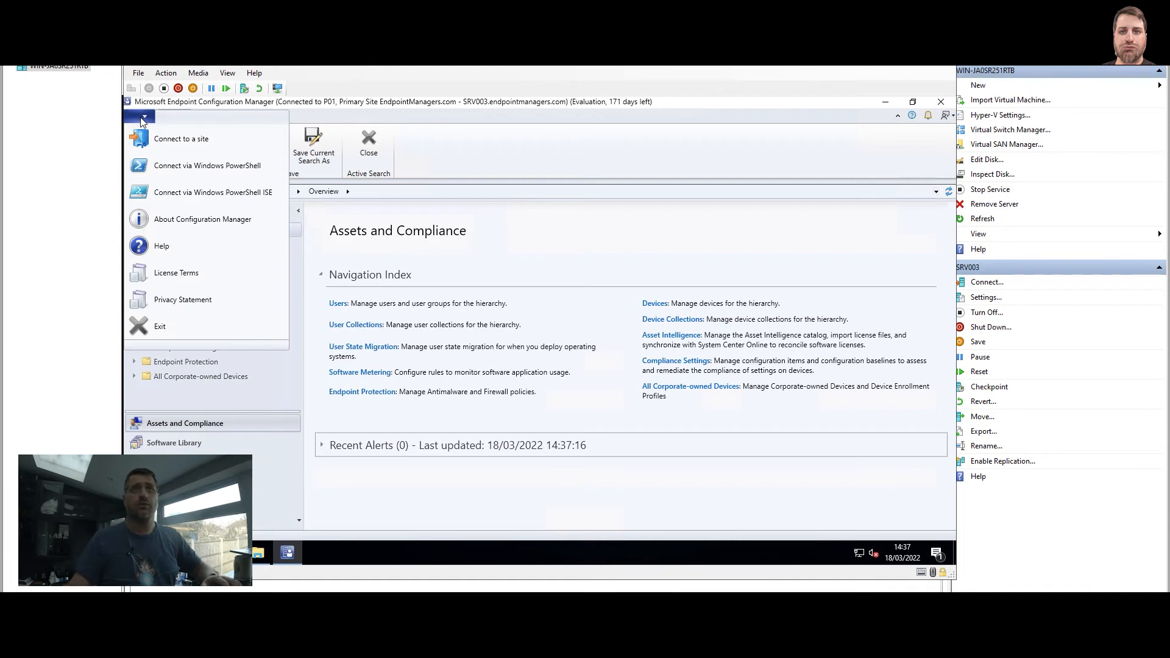
pyautogui.click(181, 221)
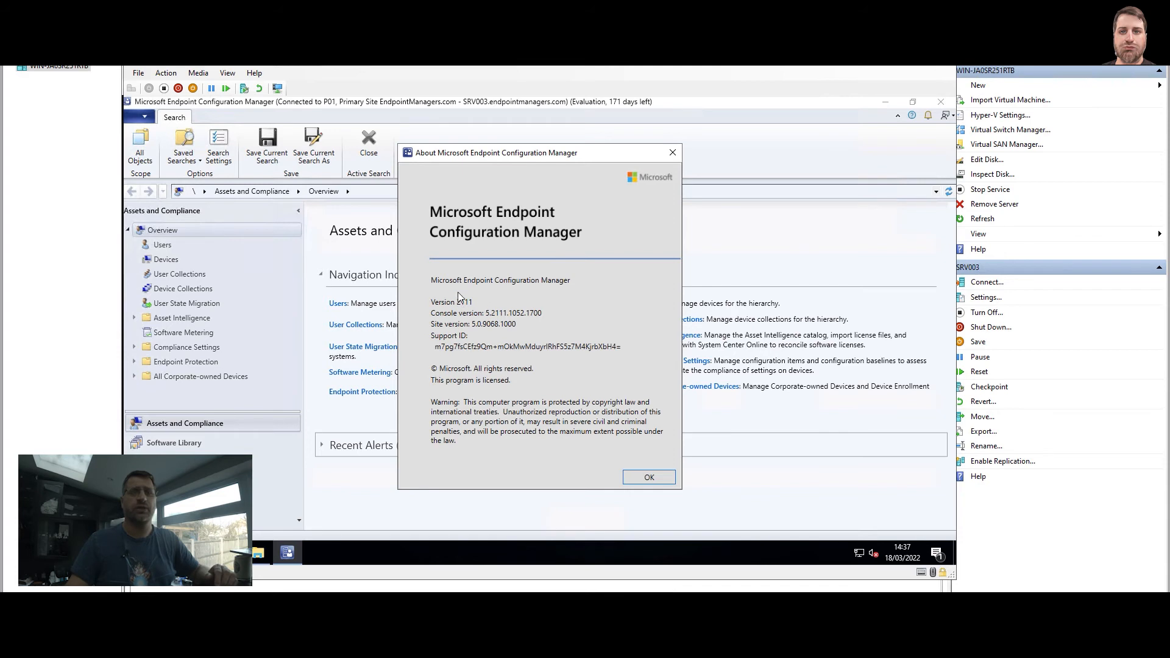
pyautogui.click(638, 481)
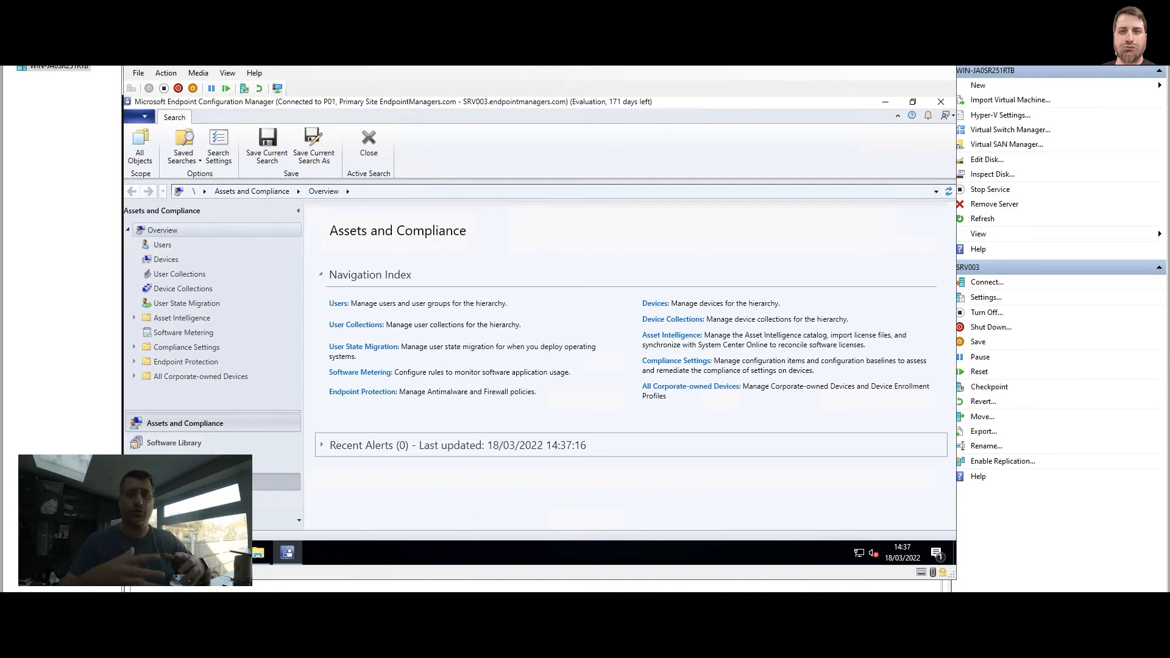
# Show Updates and Servicing in the Administration workspace and widen the Name column to check the state of Configuration Manager 2111
pyautogui.click(201, 482)
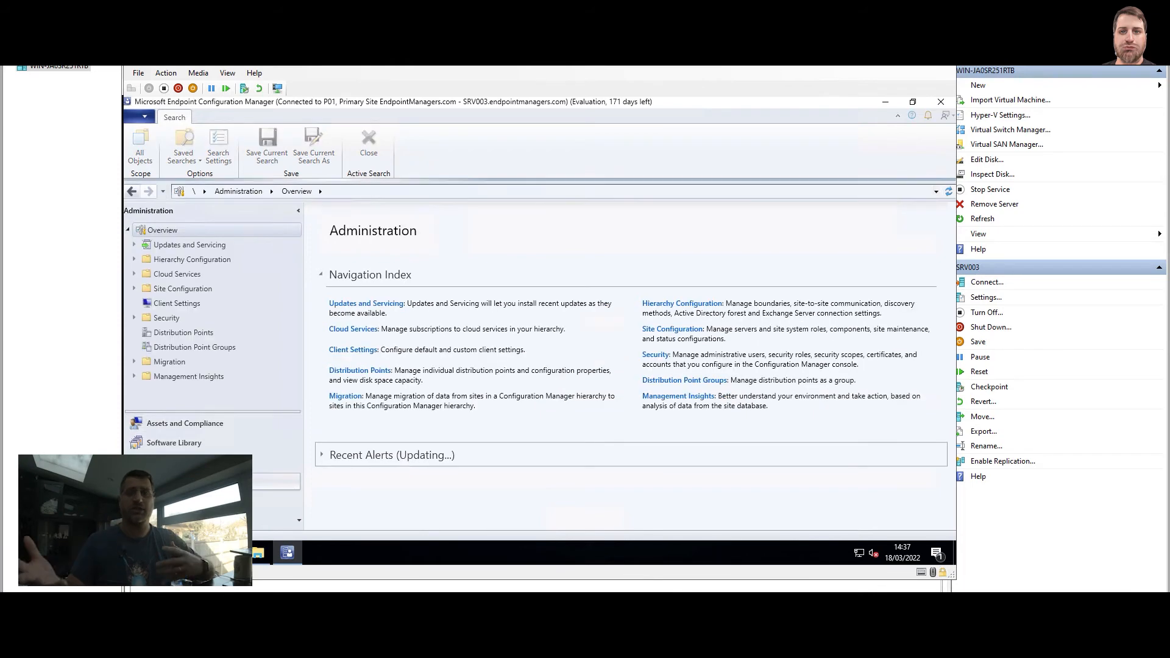
pyautogui.click(170, 245)
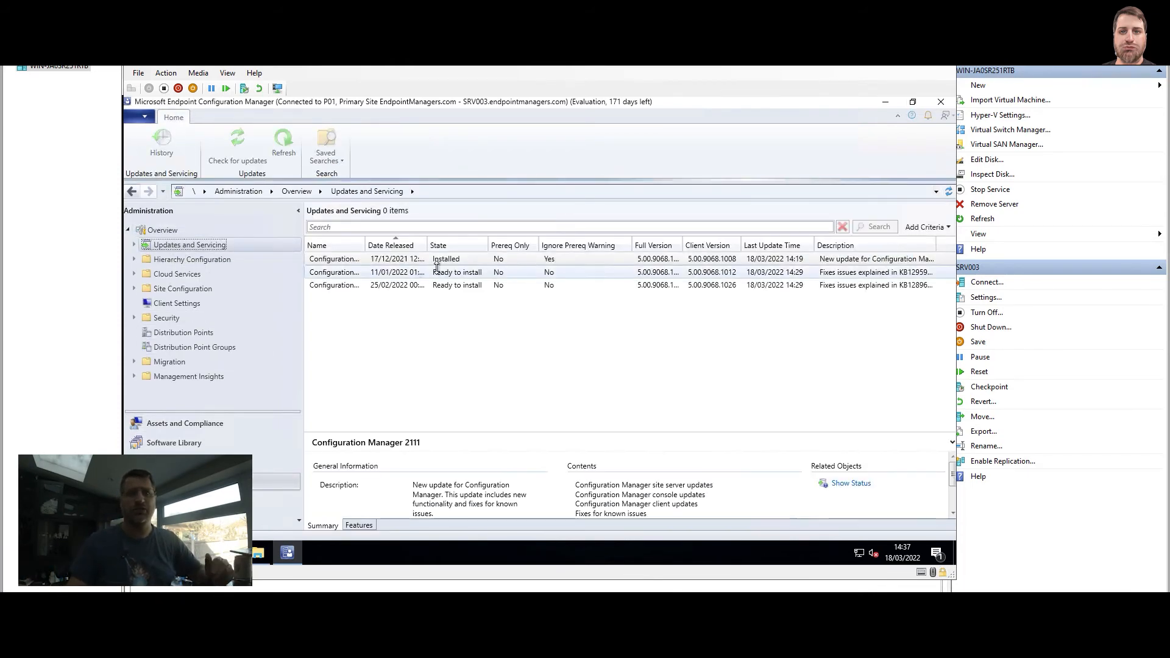
pyautogui.moveTo(366, 245); pyautogui.dragTo(417, 248)
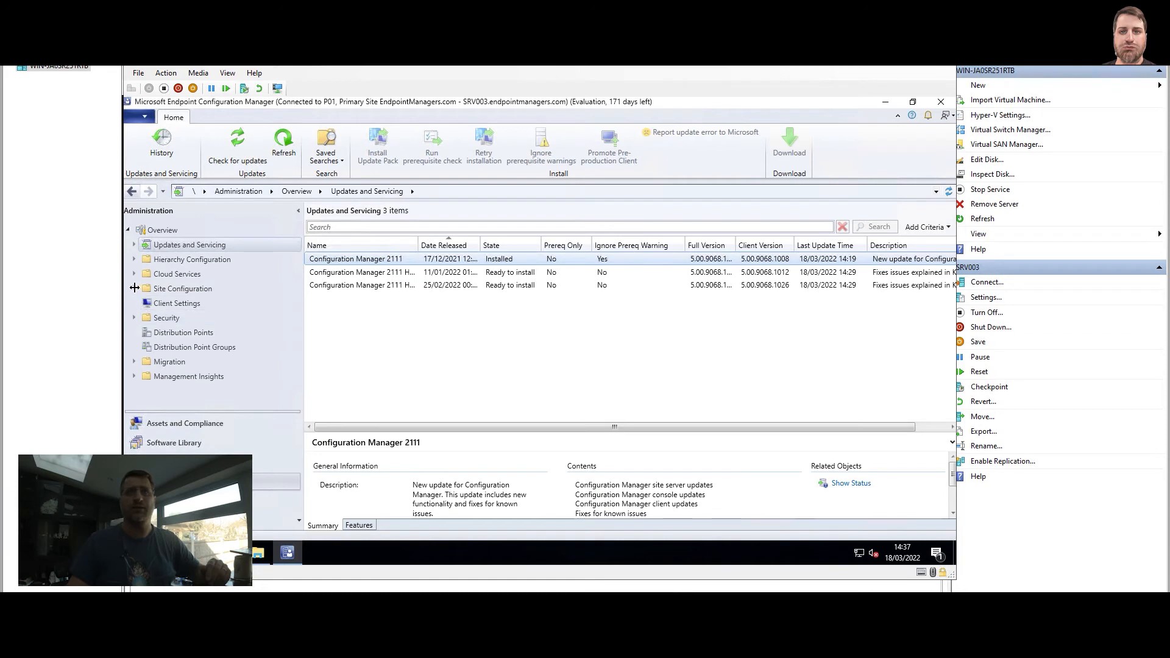
# Show the primary site P01 under Site Configuration > Sites, enlarge its details area, and highlight the build number
pyautogui.click(134, 288)
pyautogui.click(167, 302)
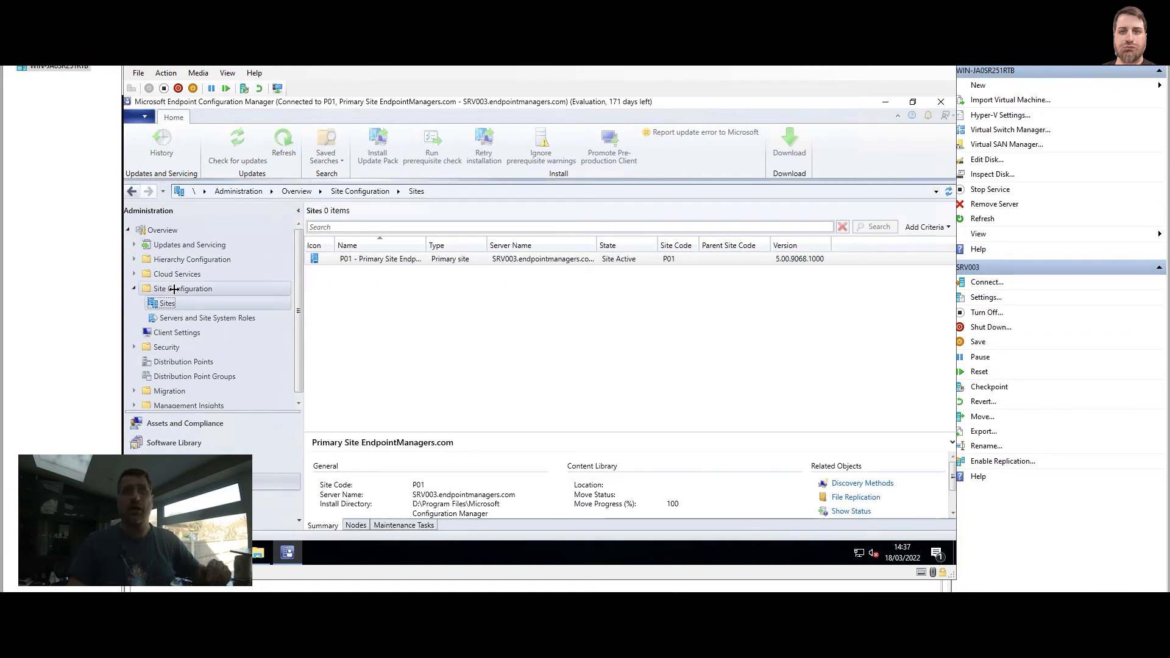
pyautogui.click(438, 259)
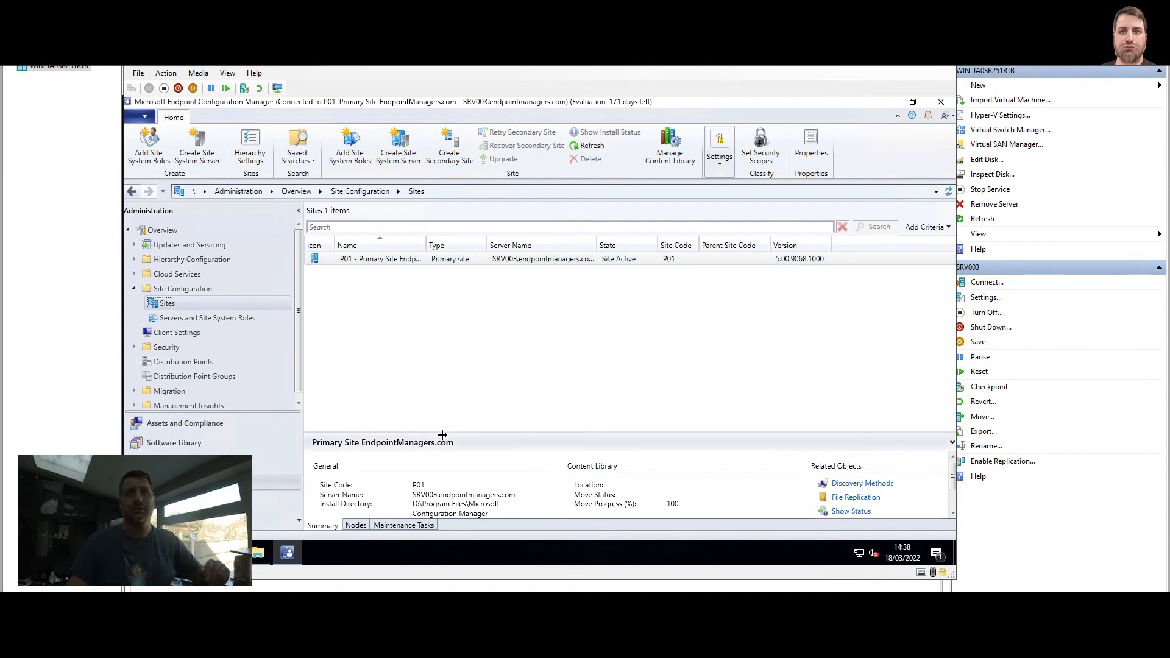
pyautogui.moveTo(444, 433); pyautogui.dragTo(447, 326)
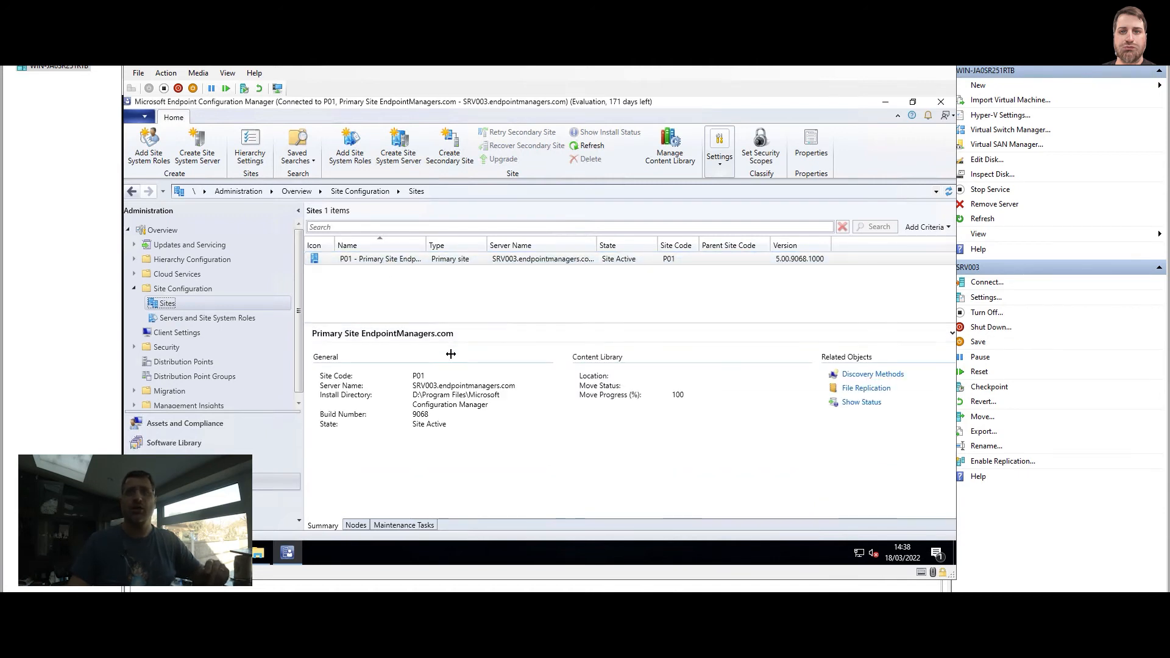
pyautogui.moveTo(429, 414); pyautogui.dragTo(406, 414)
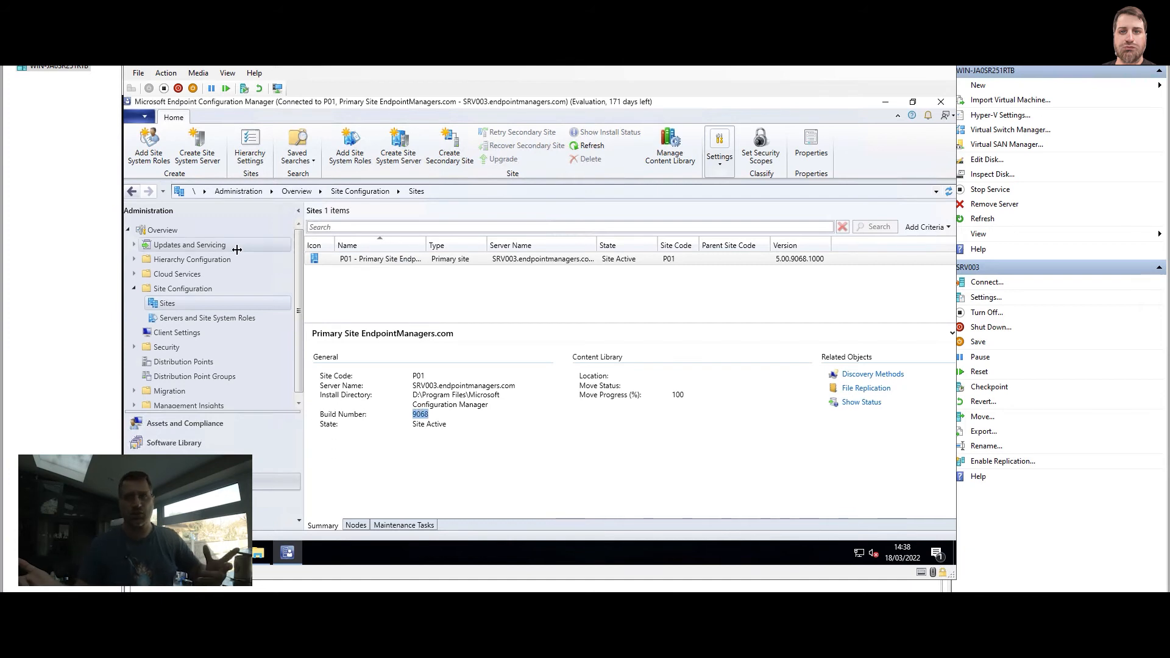
# Return to Updates and Servicing, widen the Name column to show full names, and review the contents of Configuration Manager 2111 Hotfix (KB12959506)
pyautogui.click(205, 245)
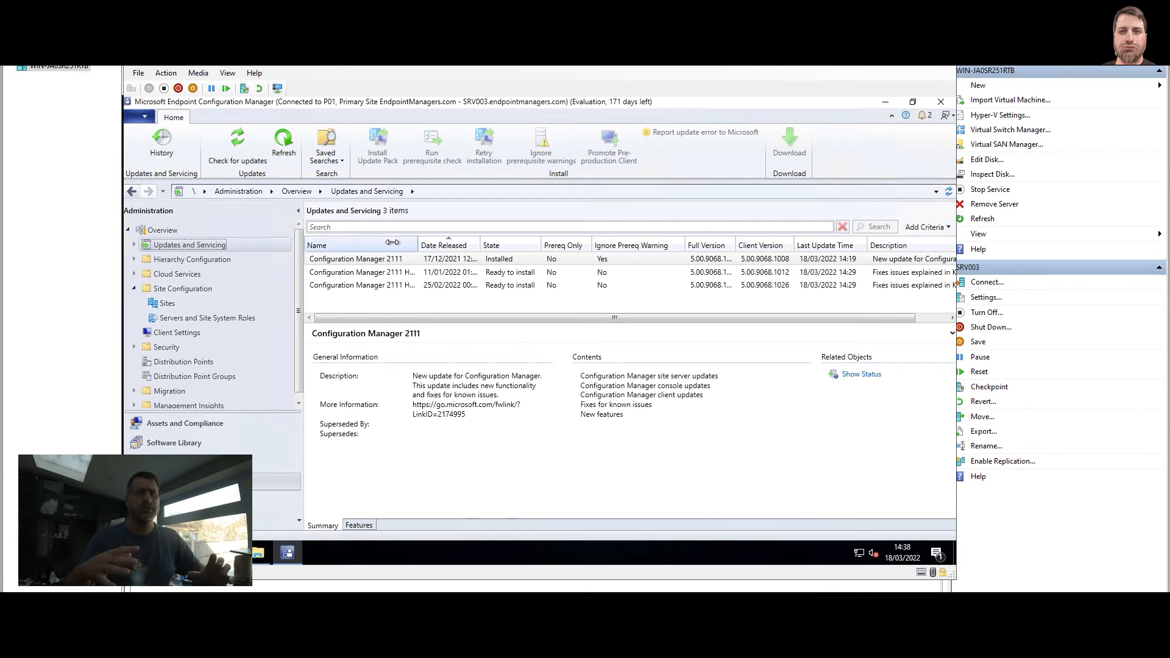
pyautogui.moveTo(419, 245); pyautogui.dragTo(508, 244)
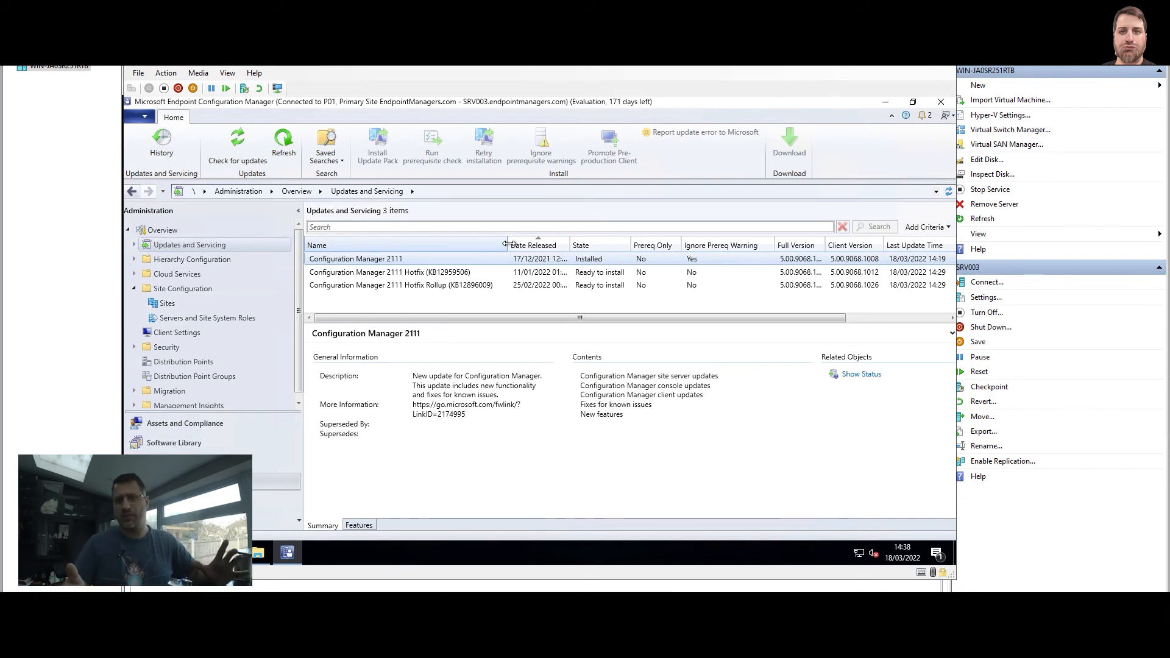
pyautogui.click(469, 272)
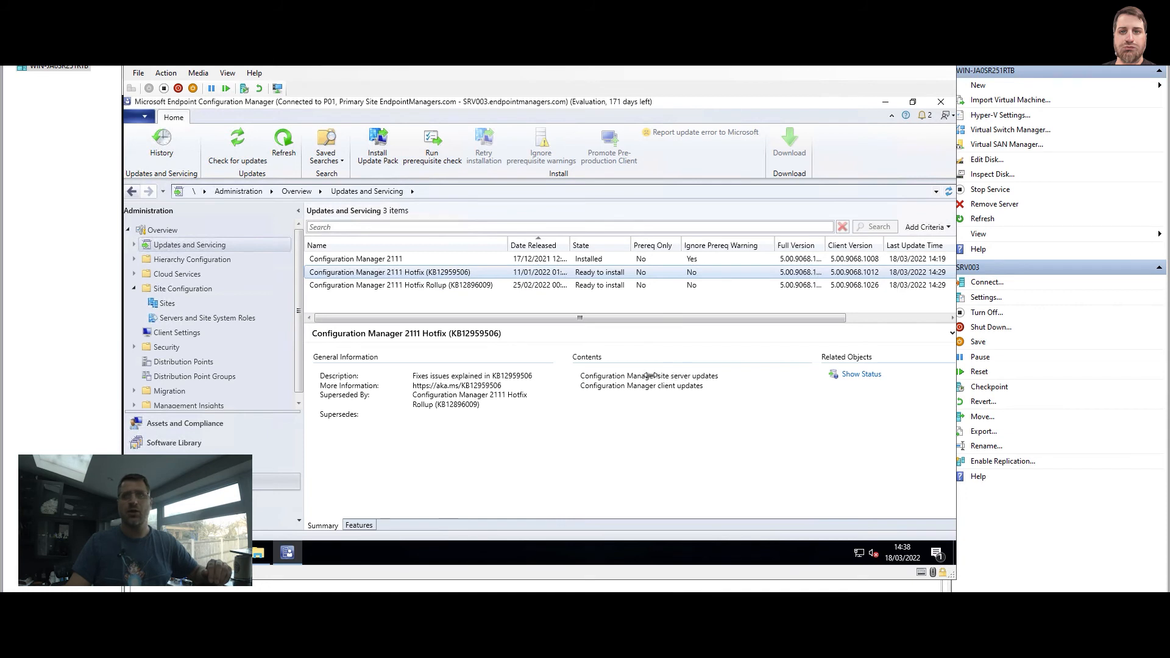
pyautogui.moveTo(651, 376)
pyautogui.mouseDown()
pyautogui.moveTo(727, 376)
pyautogui.moveTo(641, 385)
pyautogui.mouseUp()
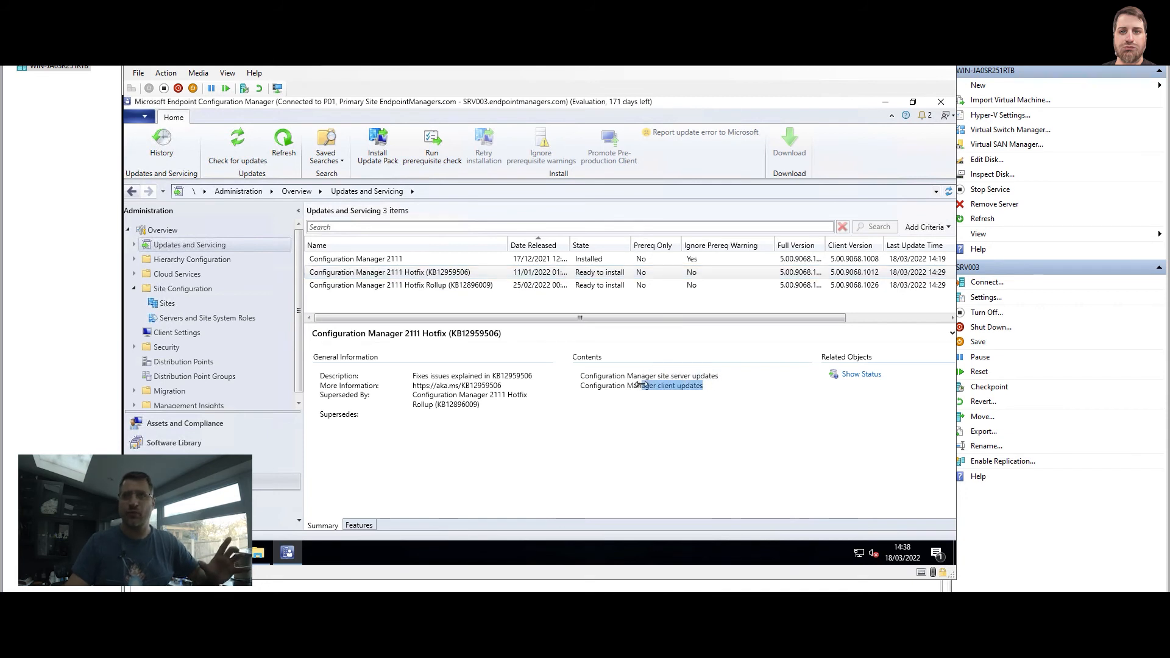
# Review the details and contents of Configuration Manager 2111 Hotfix Rollup (KB12896009), highlighting its console updates entry
pyautogui.click(482, 284)
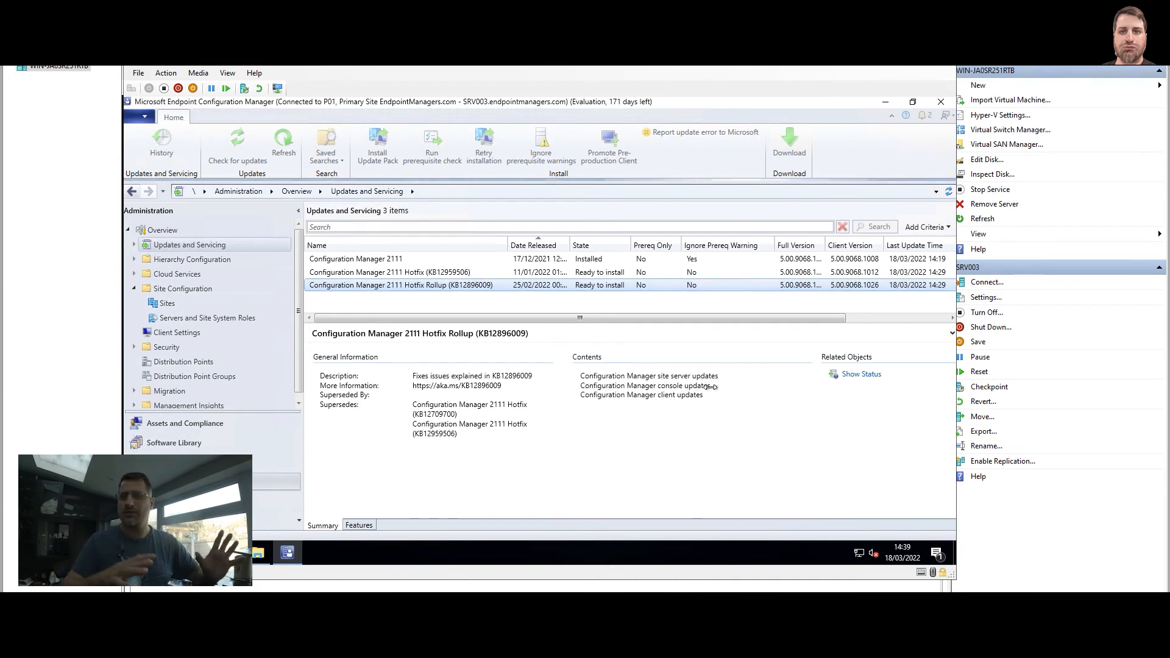
pyautogui.moveTo(711, 386); pyautogui.dragTo(586, 385)
pyautogui.click(588, 386)
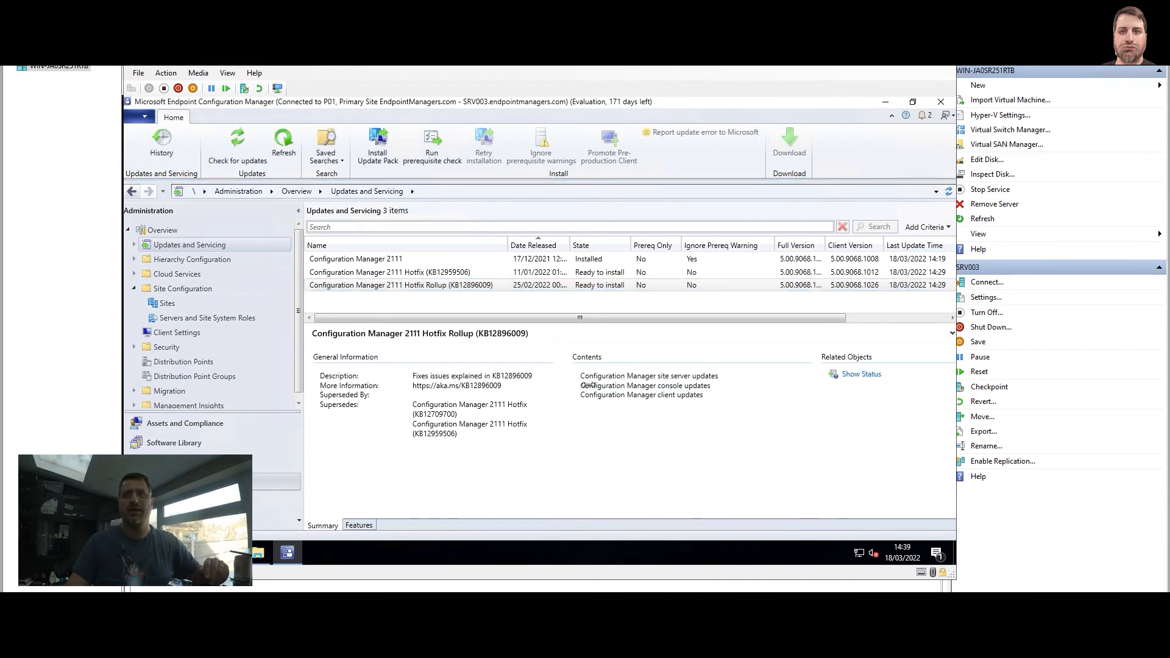